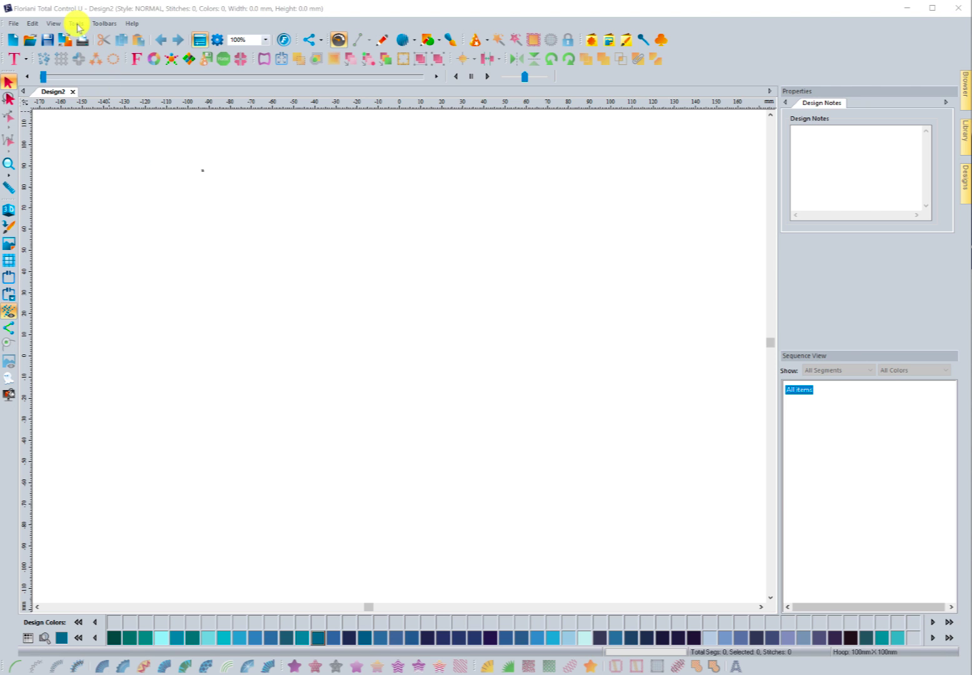
Open the Export Assets dialog, exporting to C:\Floriani\Assets
click(77, 23)
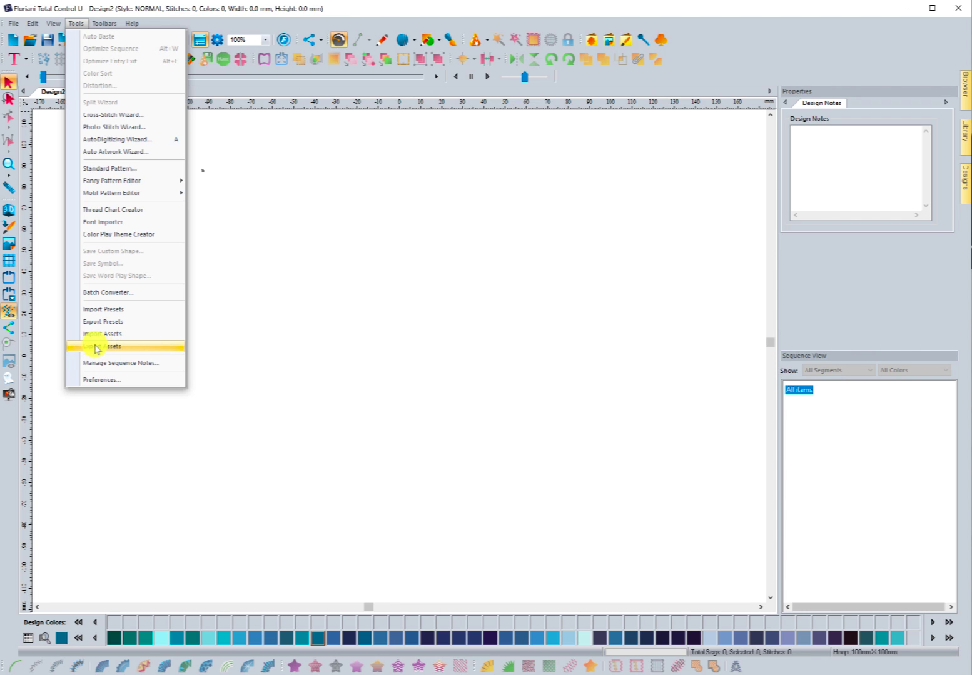
click(128, 348)
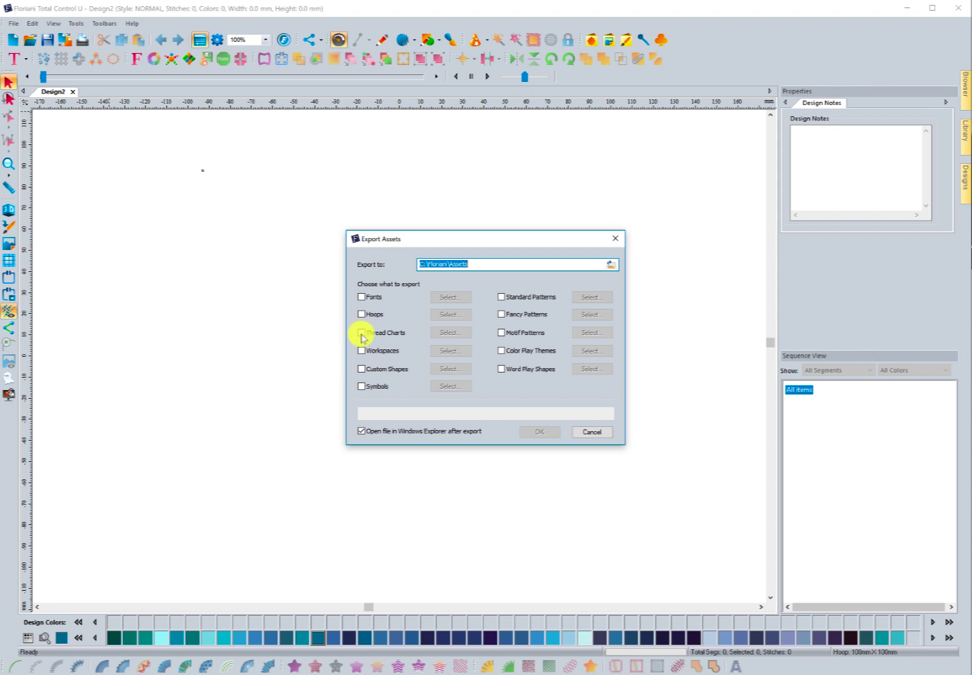
Check Custom Shapes and mark every shape, Baby 002 through Ship 001, for export
click(362, 370)
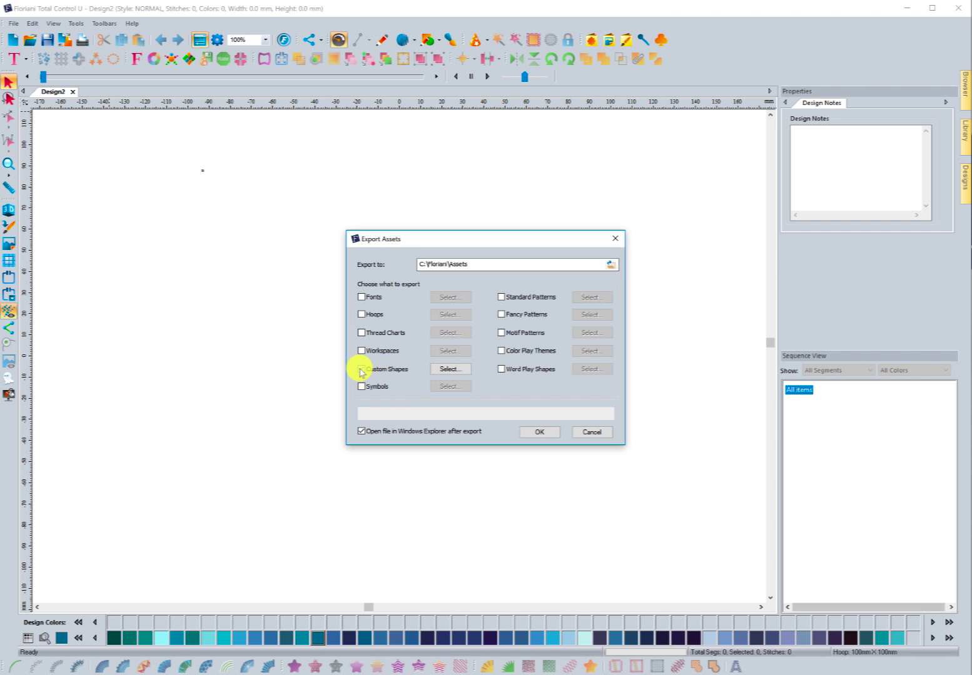
click(361, 370)
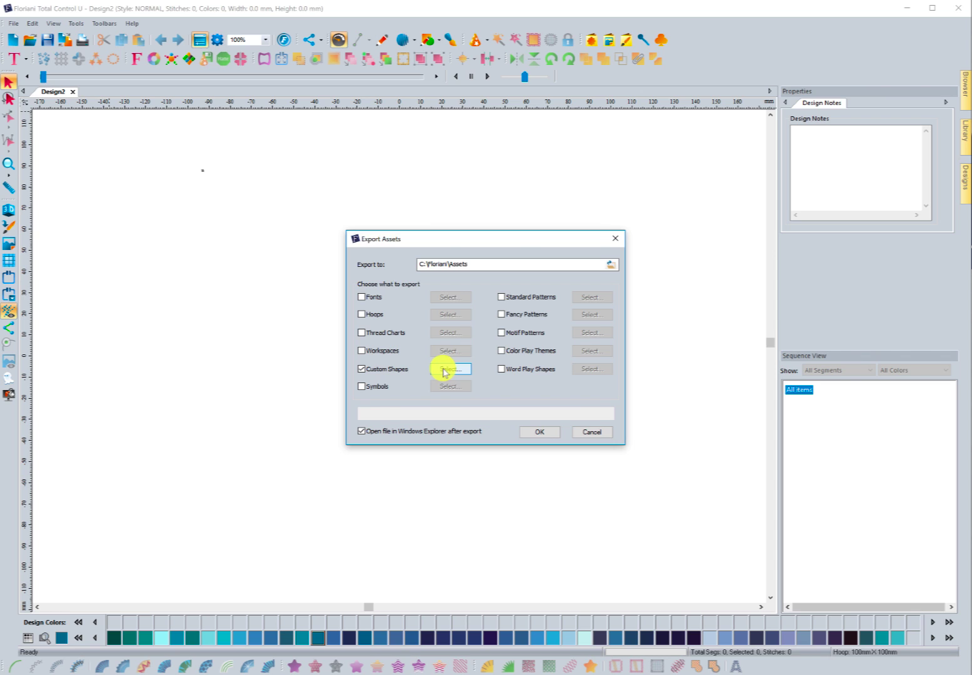
click(444, 371)
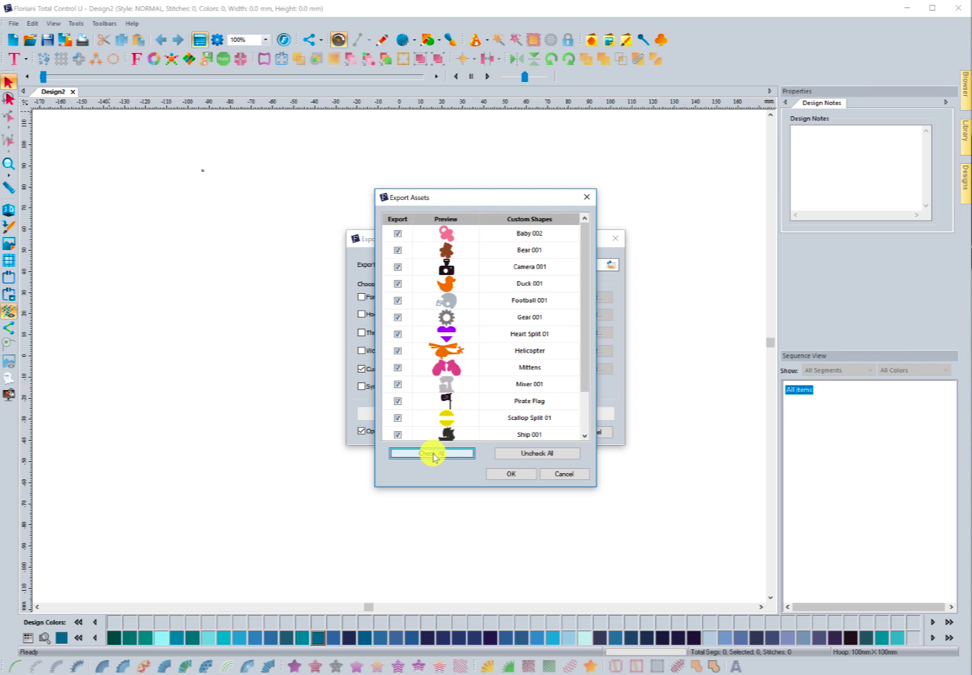
click(528, 459)
click(398, 284)
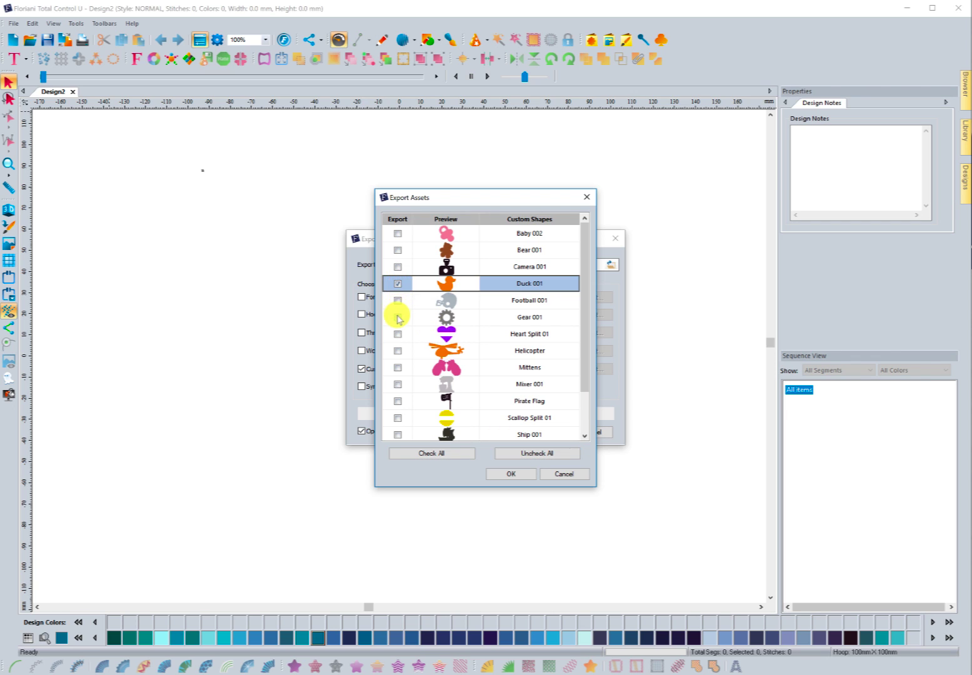
click(398, 318)
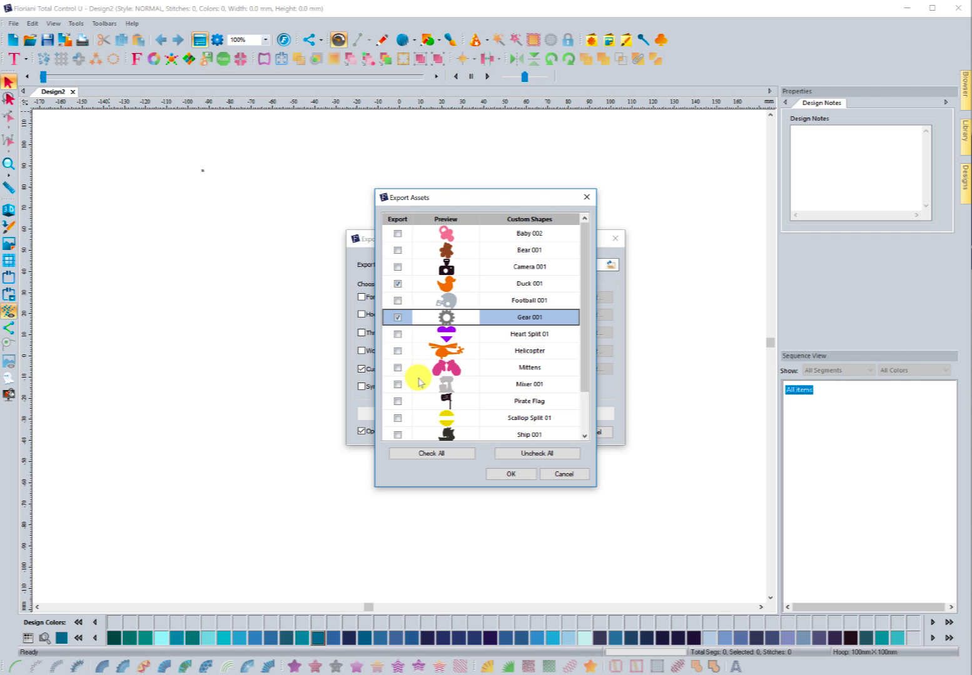
click(430, 455)
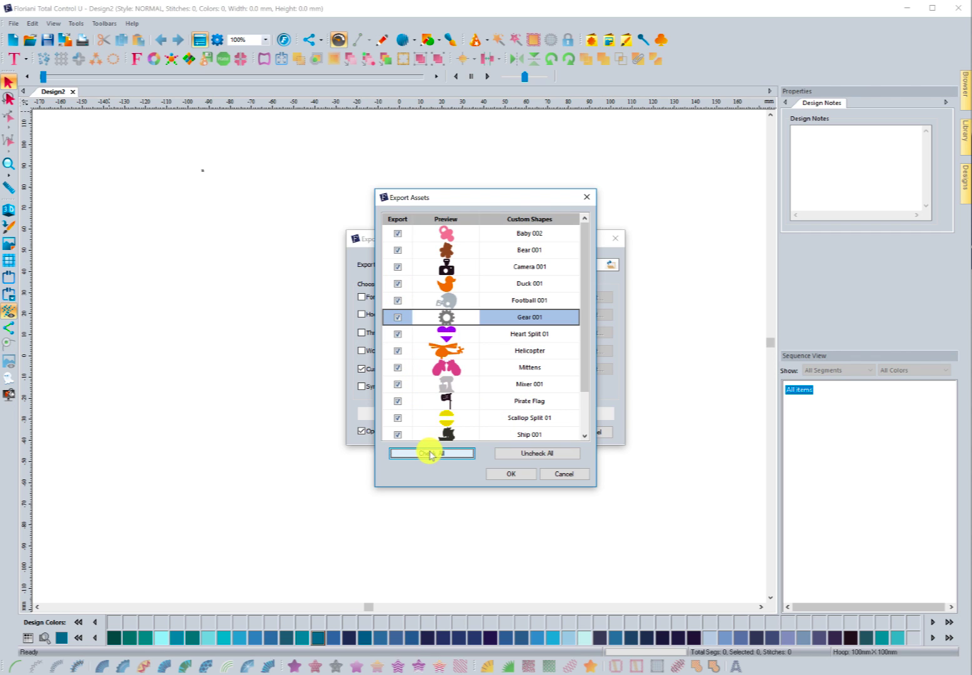
click(511, 473)
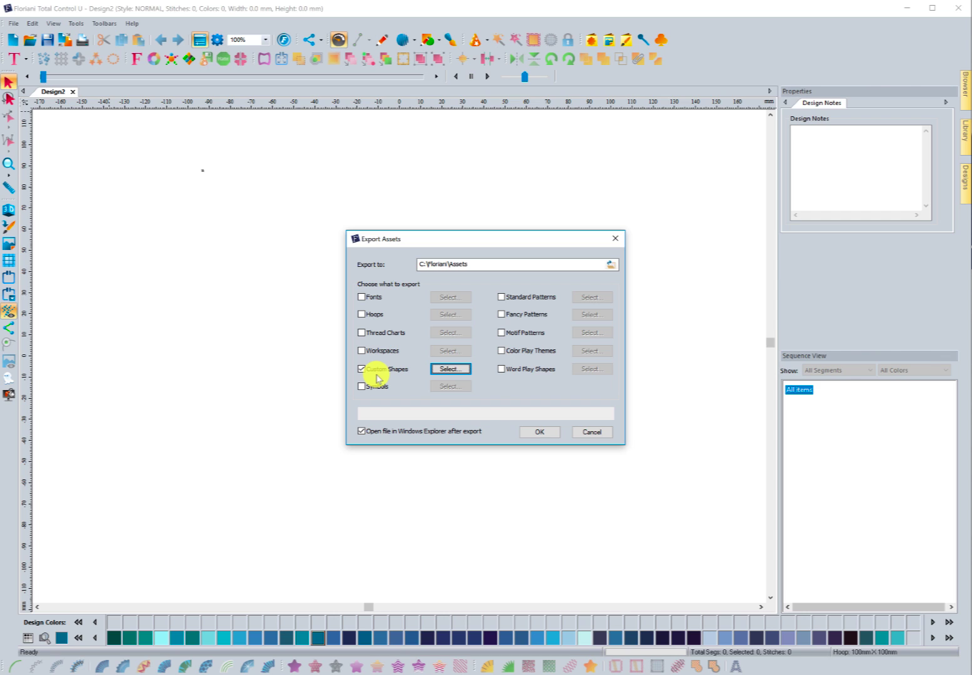
Add motif patterns 004_FL_15ps and 005_FL_15ps to the export and run it to the Assets folder
click(361, 370)
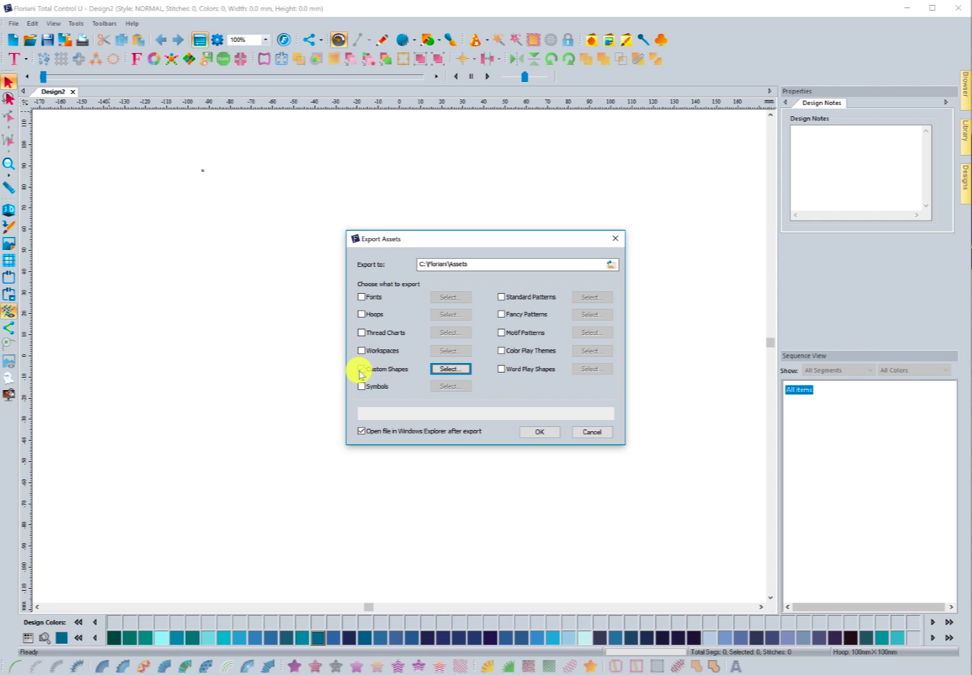
click(502, 336)
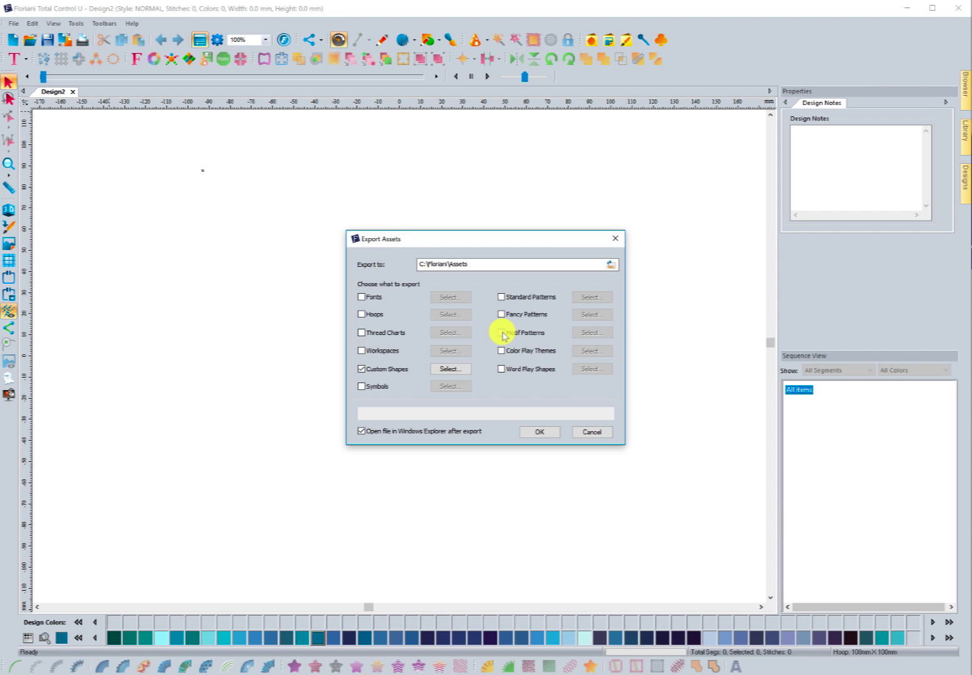
click(590, 334)
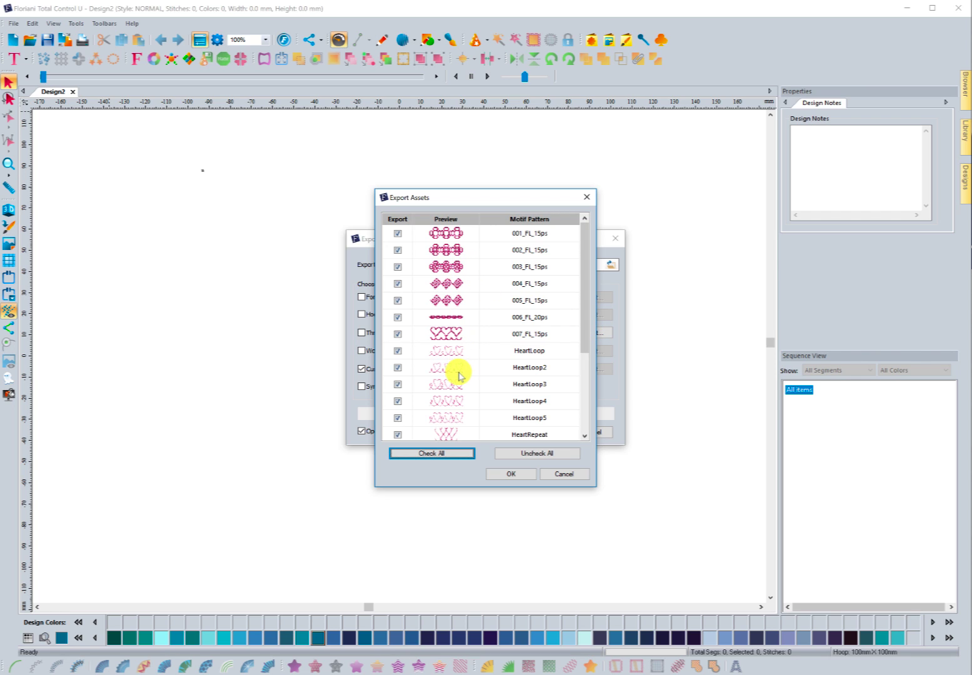
click(525, 455)
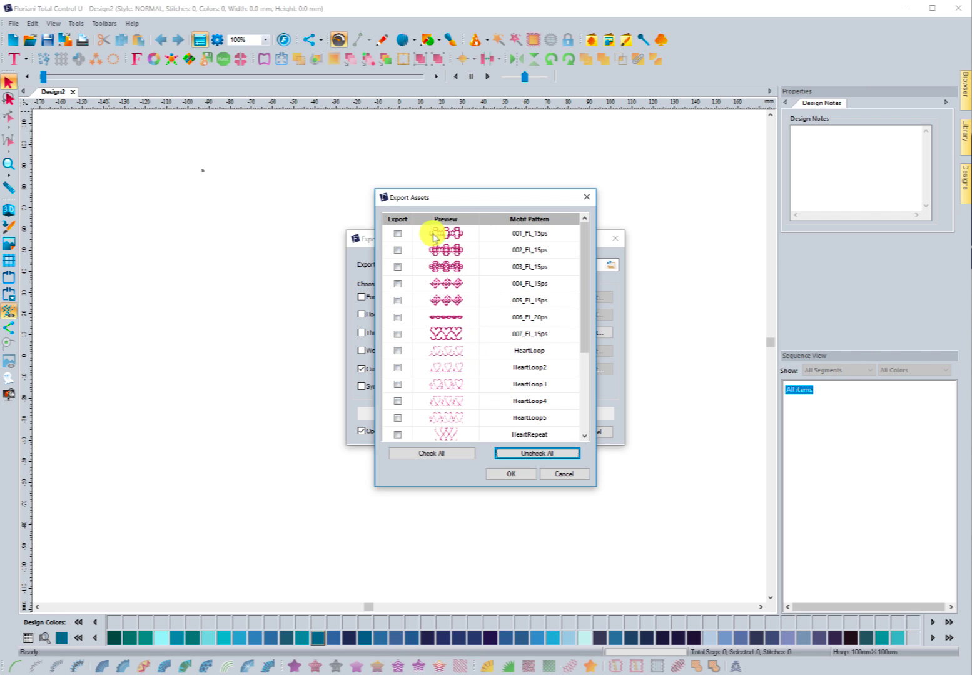
click(397, 283)
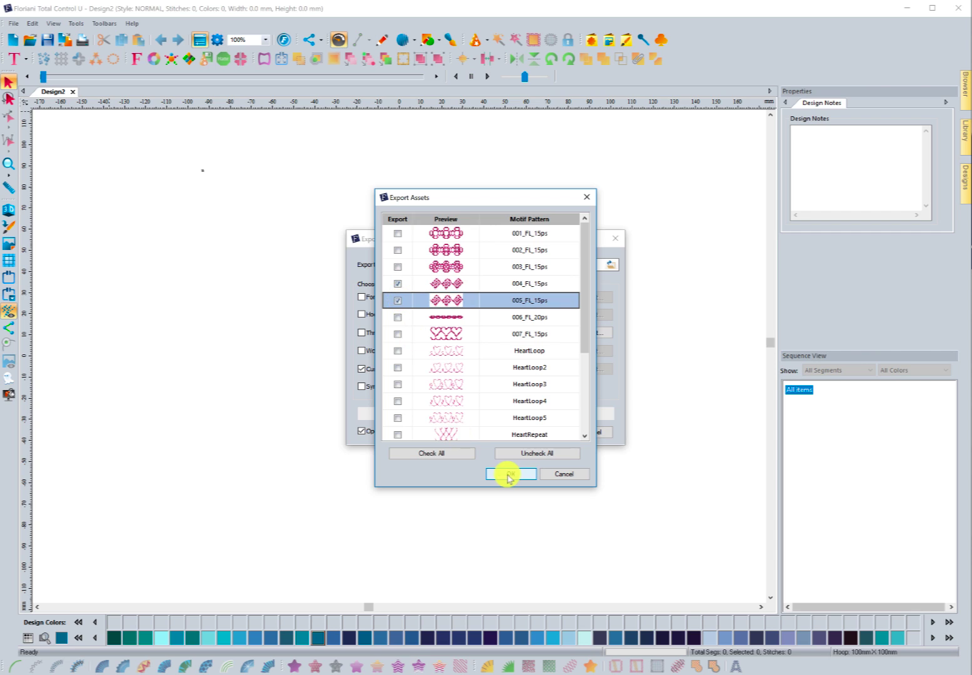
click(508, 474)
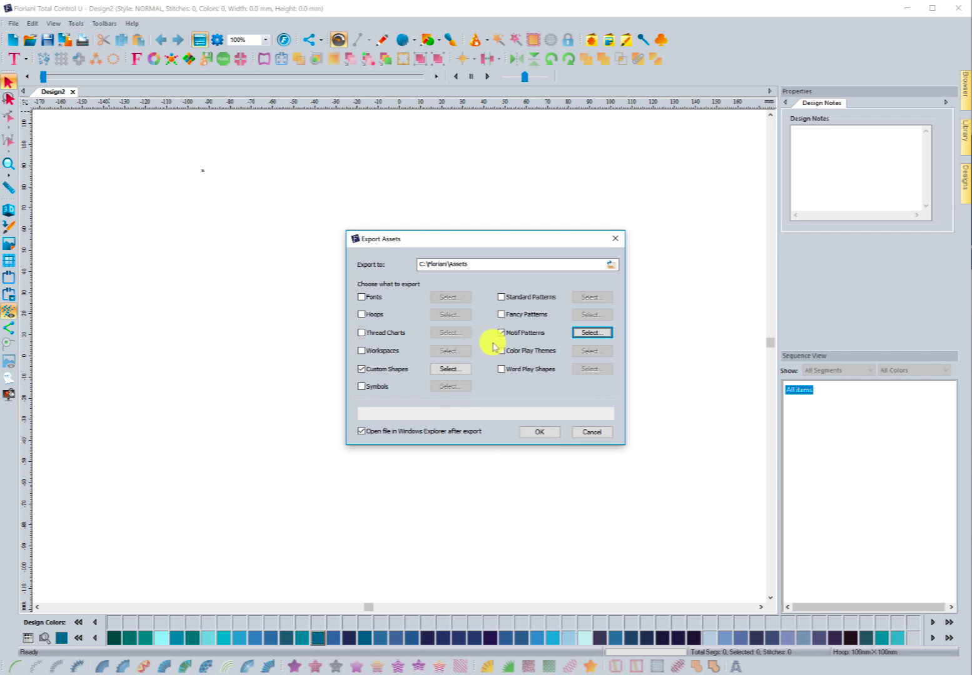
click(512, 333)
click(513, 336)
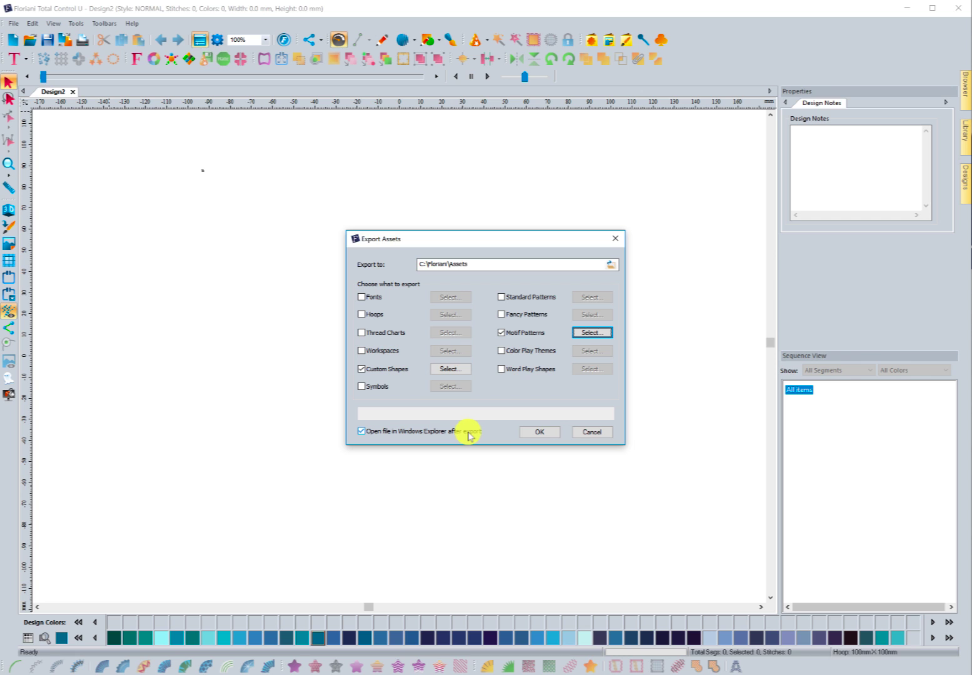
click(534, 433)
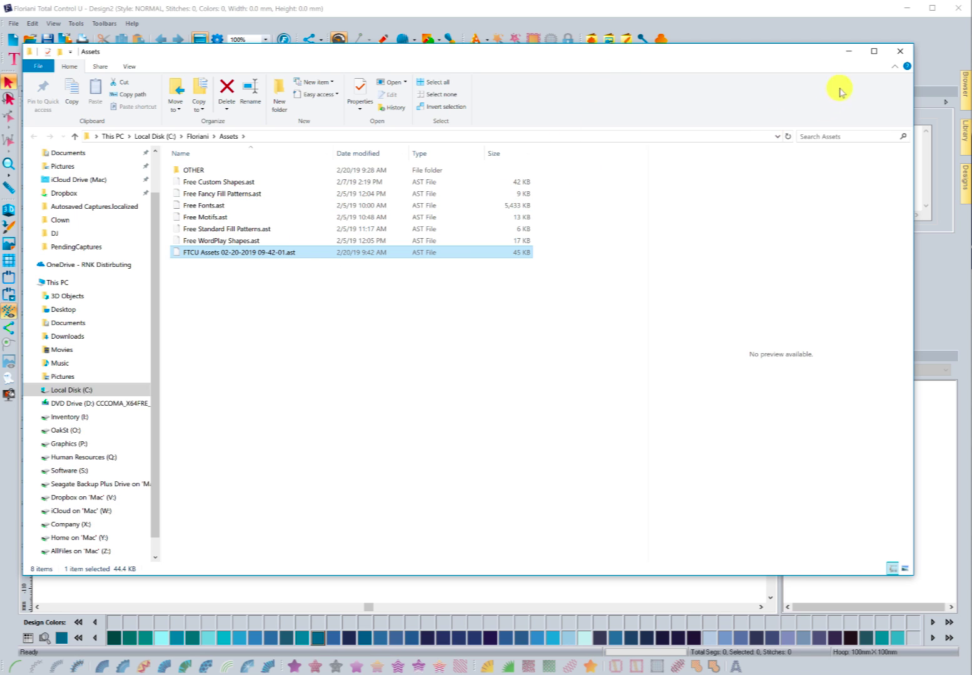
click(901, 51)
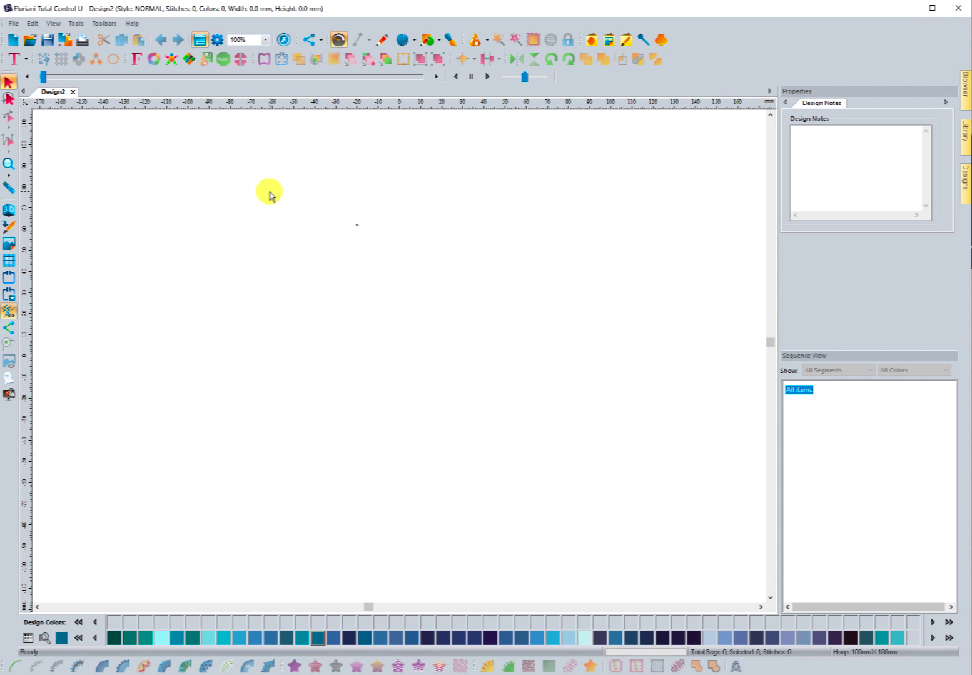
Open Free Motifs.ast in the Import Assets dialog to list its Patterns-Motif group
click(75, 25)
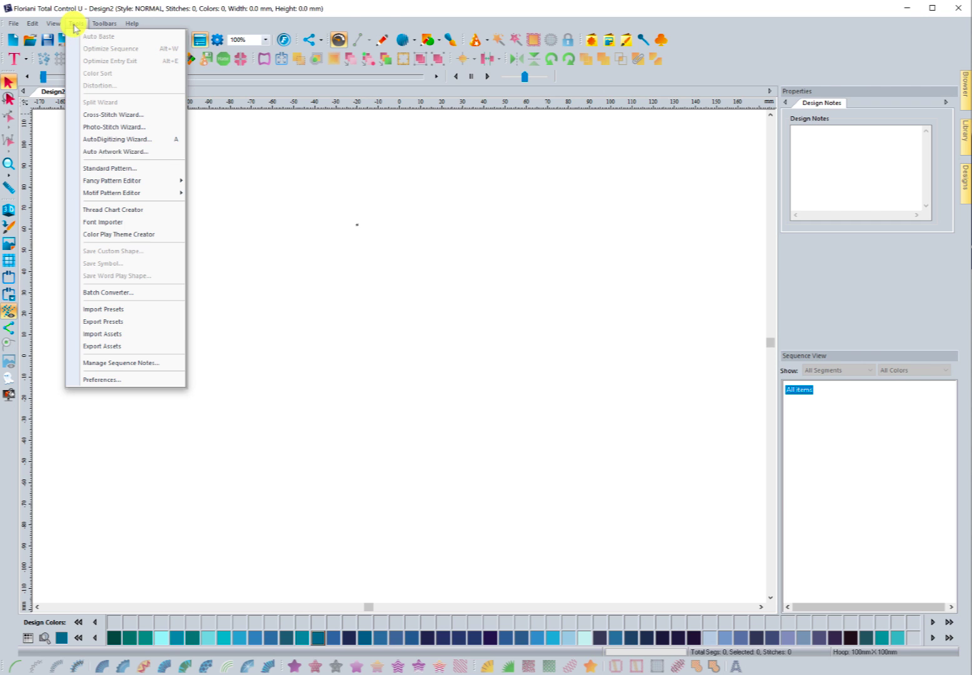
click(112, 338)
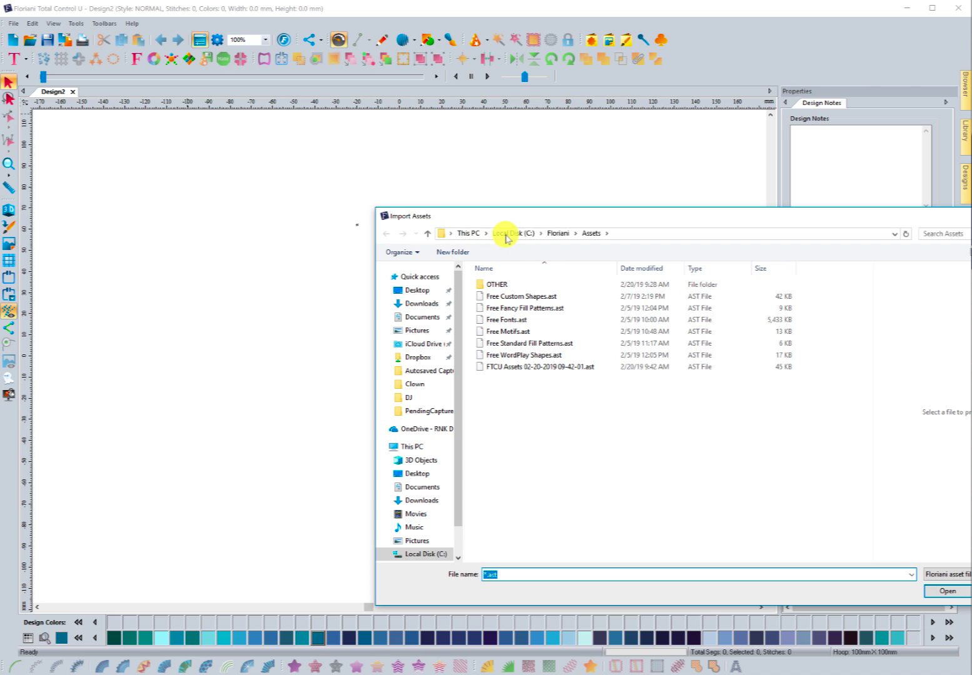
drag(497, 217, 300, 173)
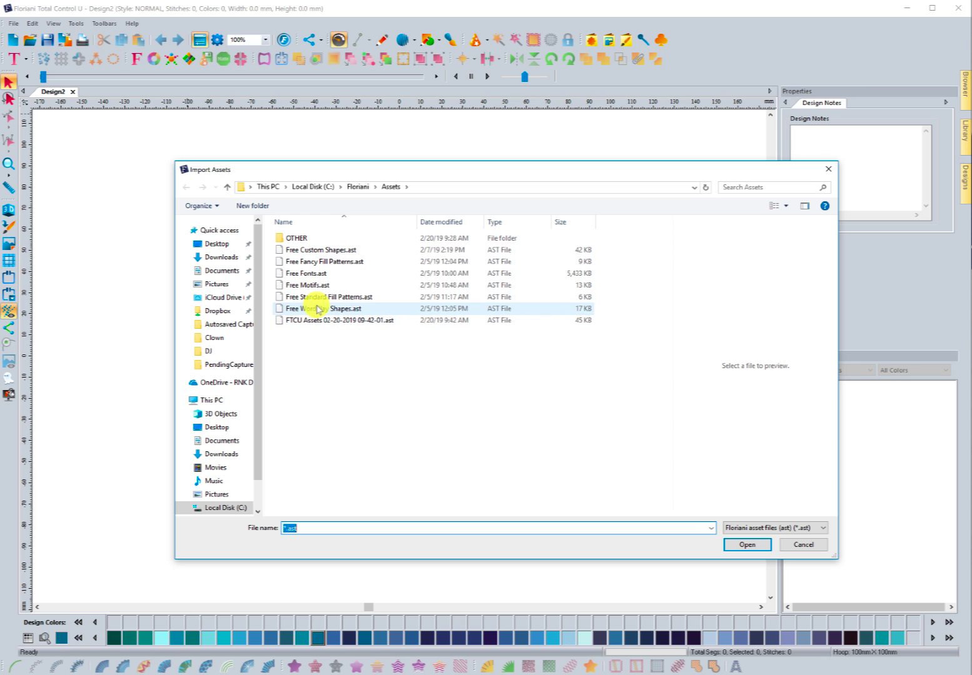
click(309, 287)
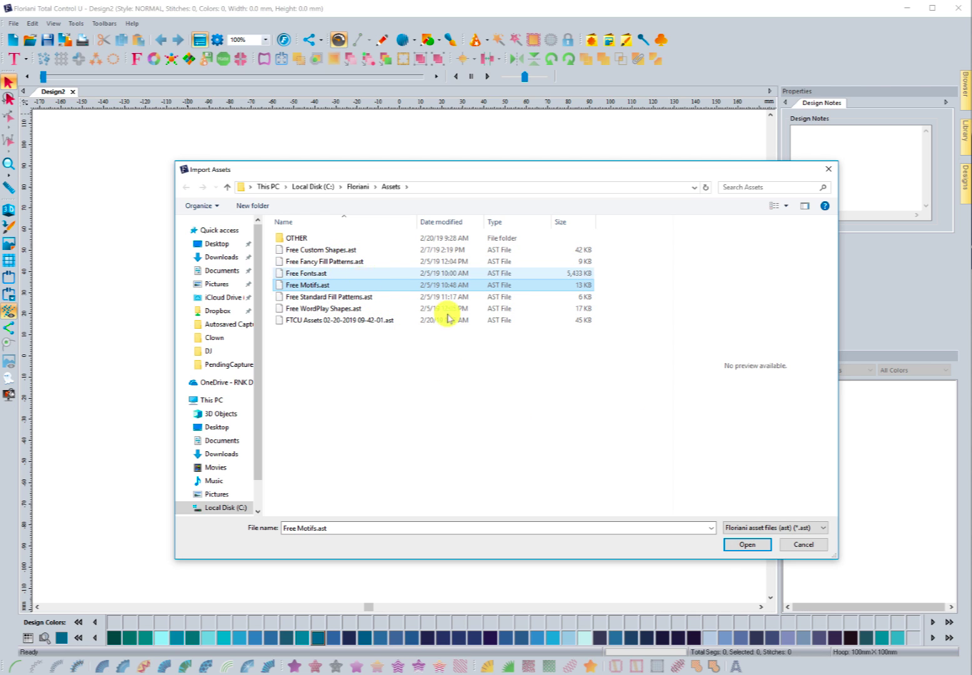
click(744, 545)
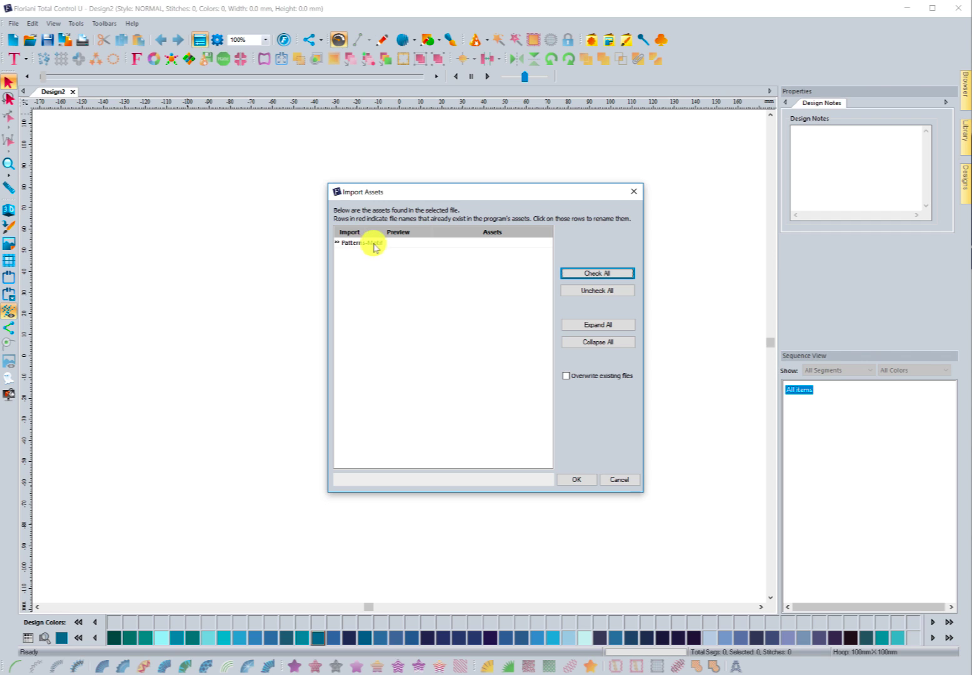
Check all seven motif patterns, 001–007_FL_15ps, under Patterns-Motif and confirm the import
click(338, 243)
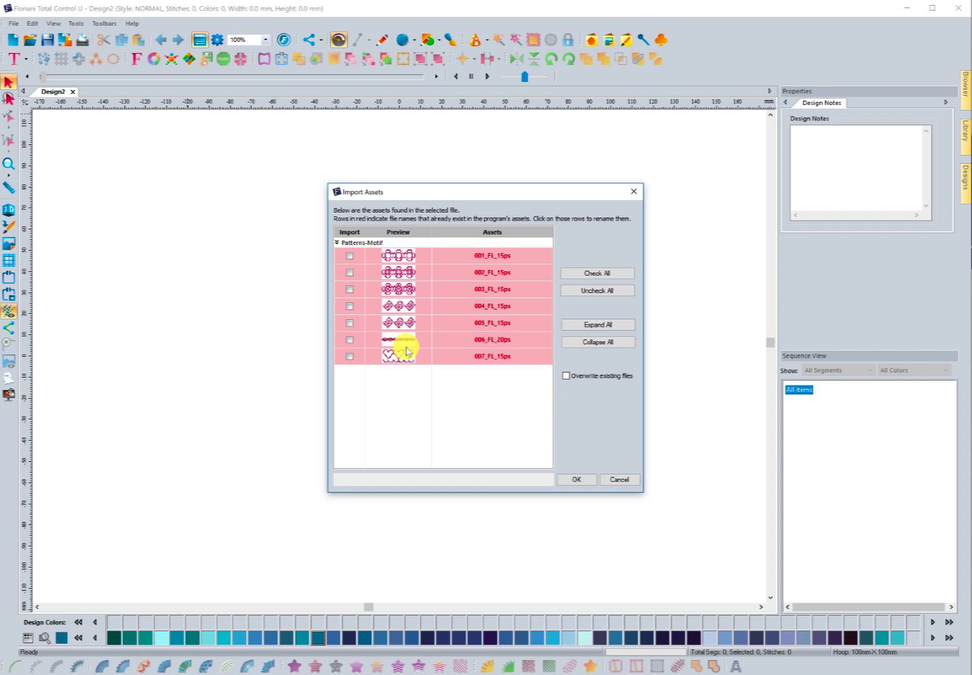
click(350, 306)
click(350, 323)
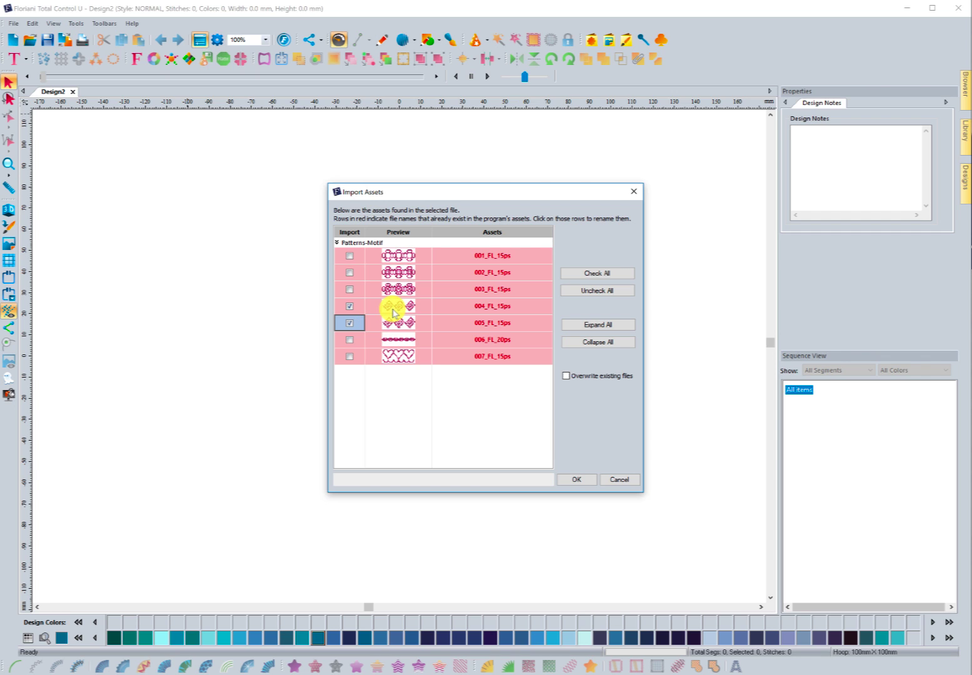
click(597, 276)
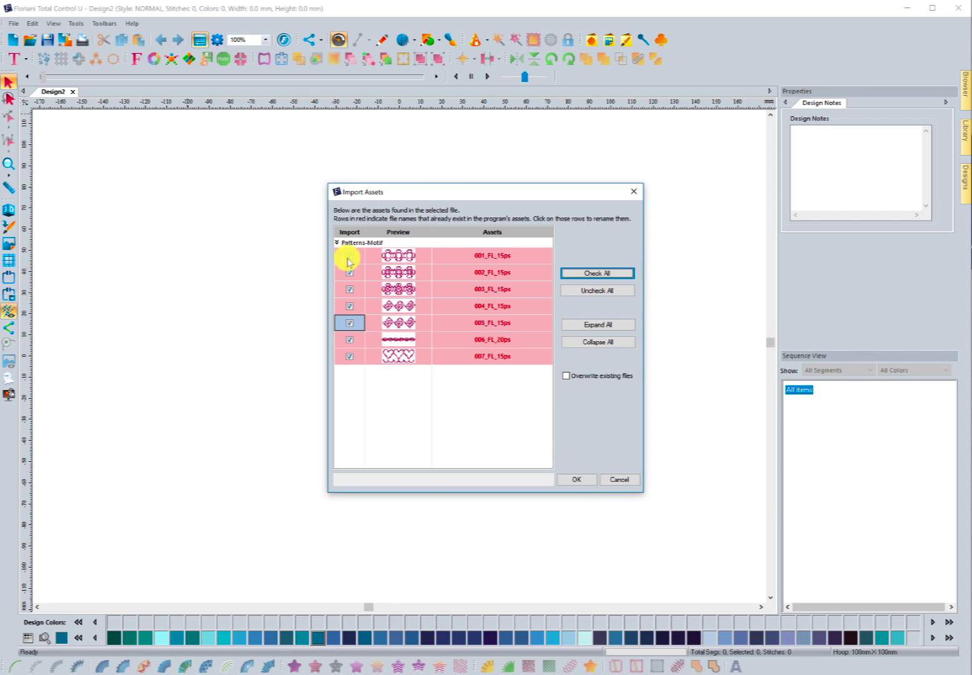
click(580, 480)
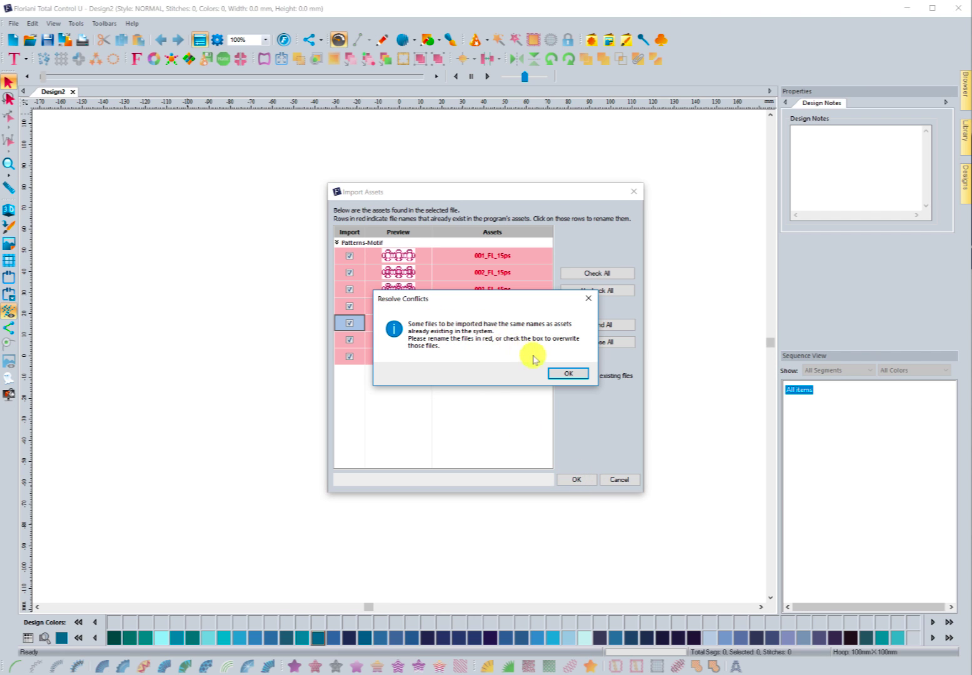
Dismiss the Resolve Conflicts warning and close the Import Assets dialog
click(564, 374)
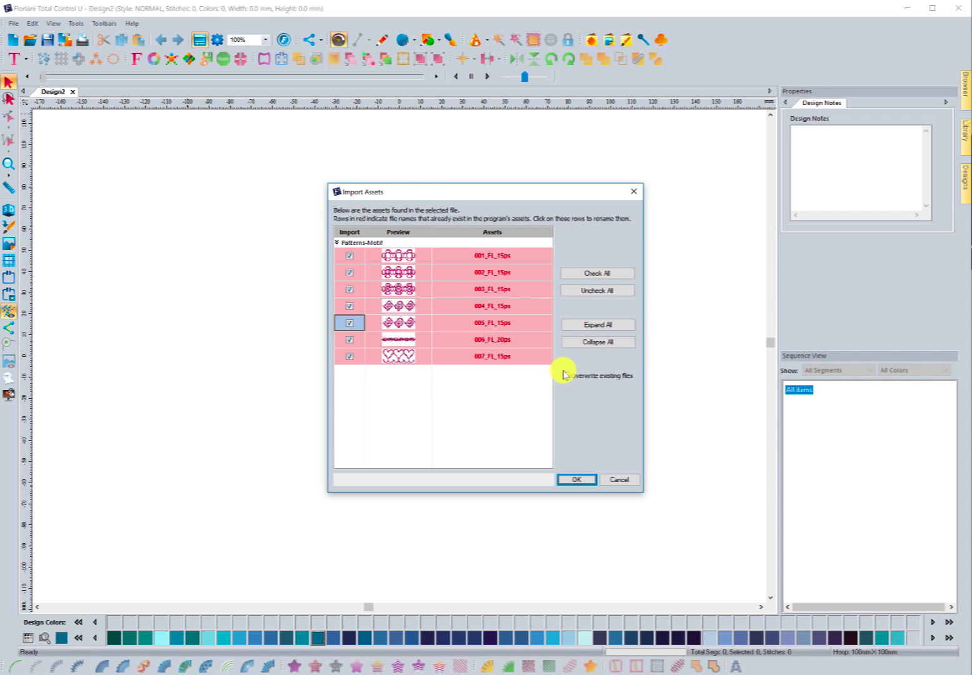
click(609, 480)
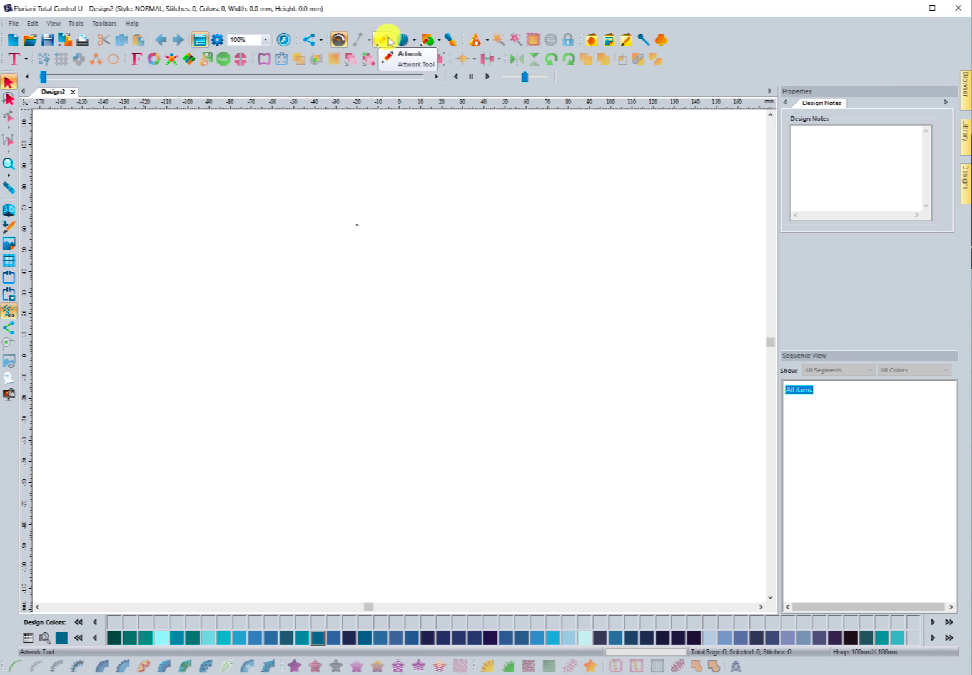
Draw a three-point run line rising to a peak and dropping right, then select it
click(414, 40)
click(420, 59)
click(161, 357)
click(495, 262)
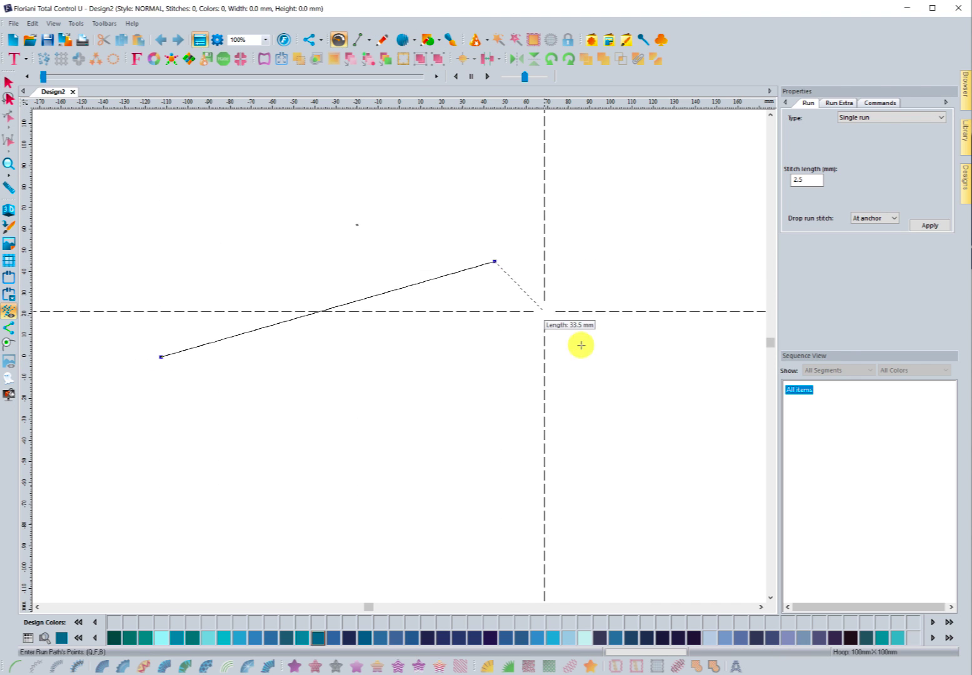
click(609, 370)
key(Return)
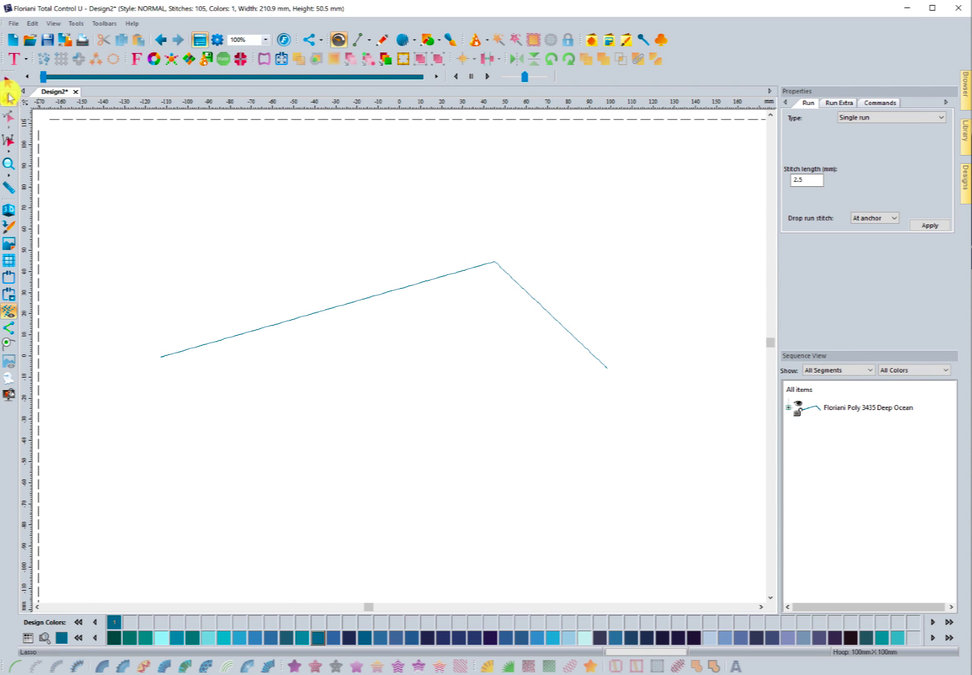
click(9, 83)
click(206, 343)
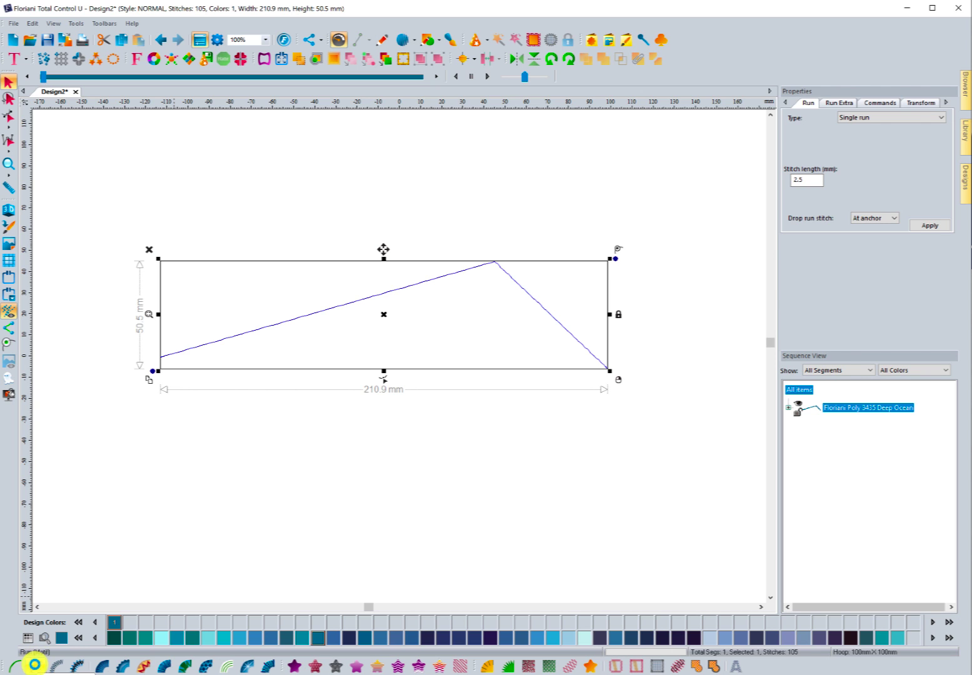
Make the run line a motif run of 004_FL_15ps at 15 mm pattern size, previewing in 3D
click(35, 666)
click(921, 135)
drag(922, 174, 920, 154)
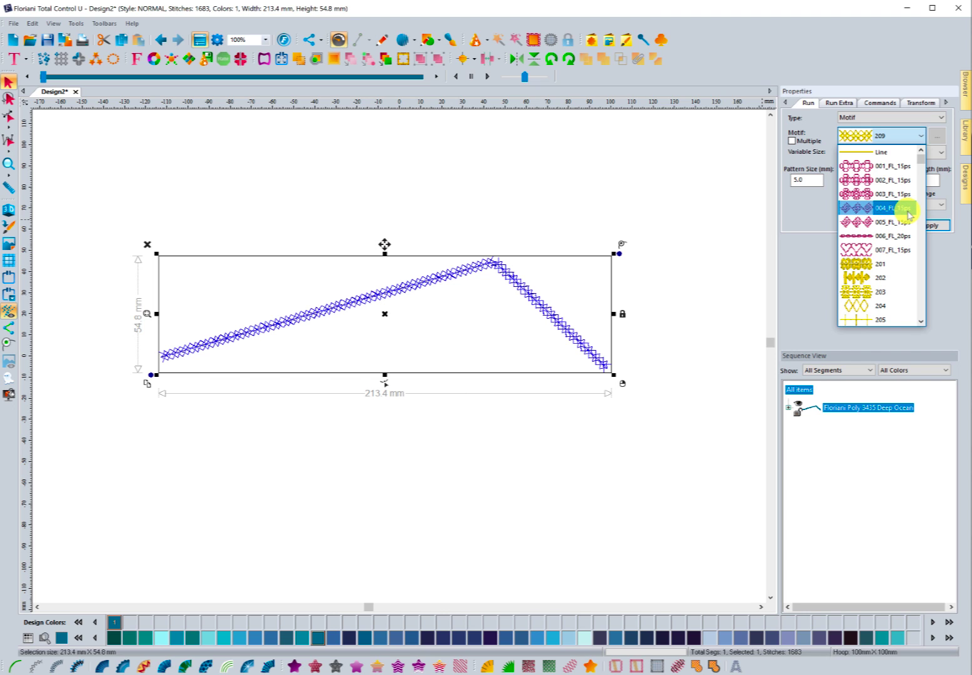
click(873, 208)
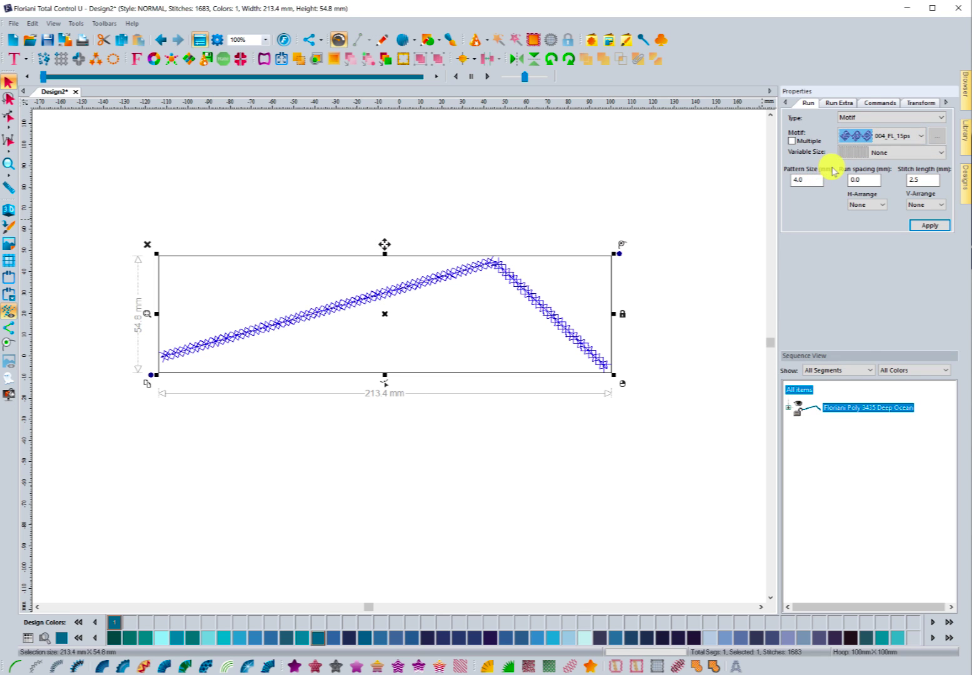
double_click(803, 180)
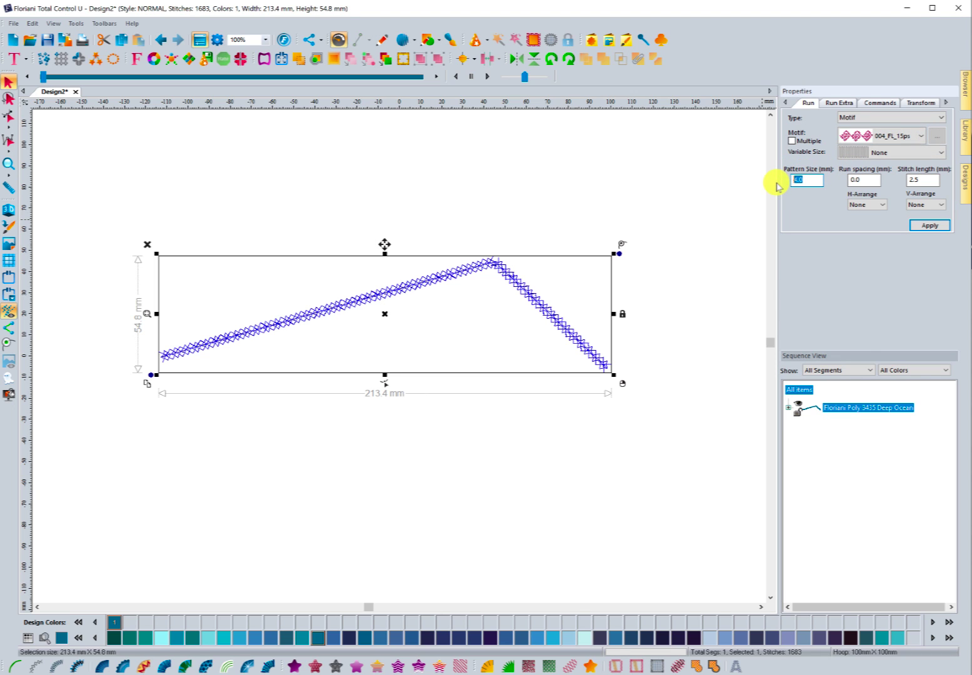
text(15)
click(930, 225)
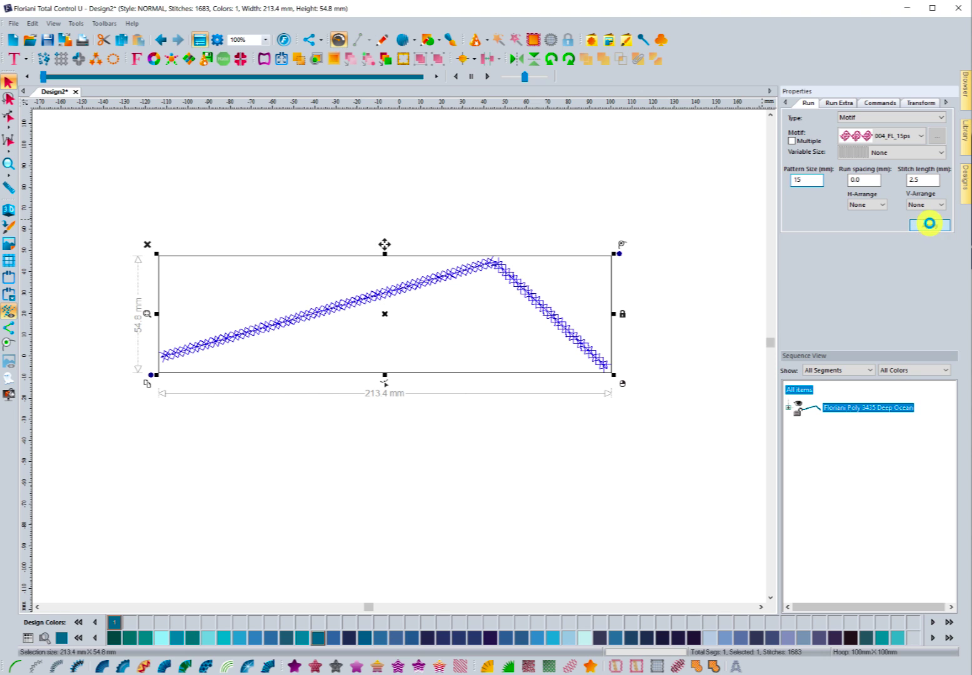
click(494, 189)
click(8, 210)
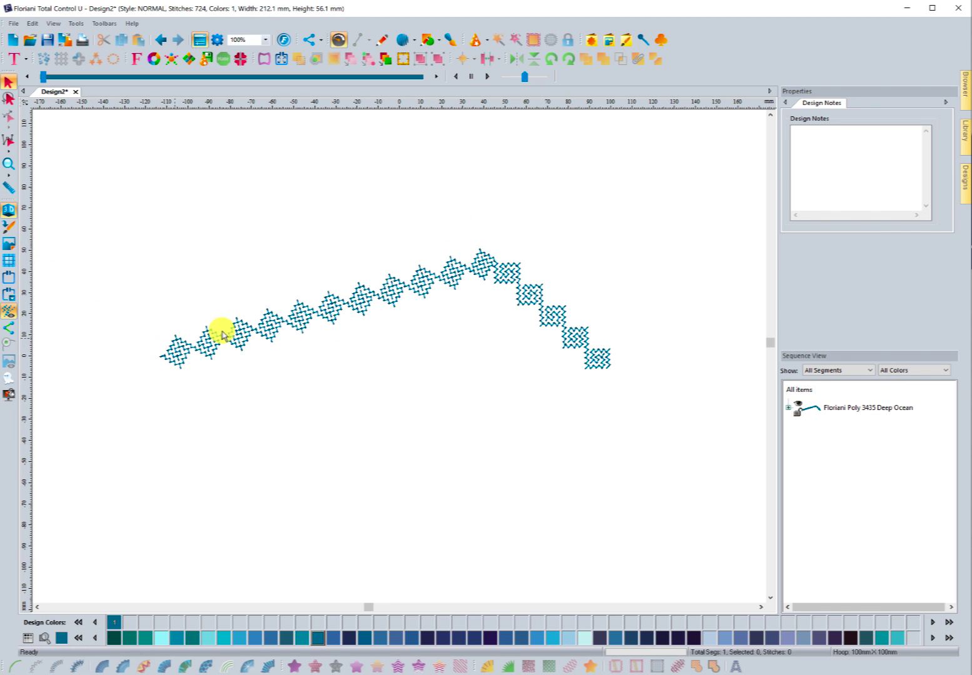
Leave 3D view and open the Import Assets file picker on the Floriani Assets folder
click(9, 210)
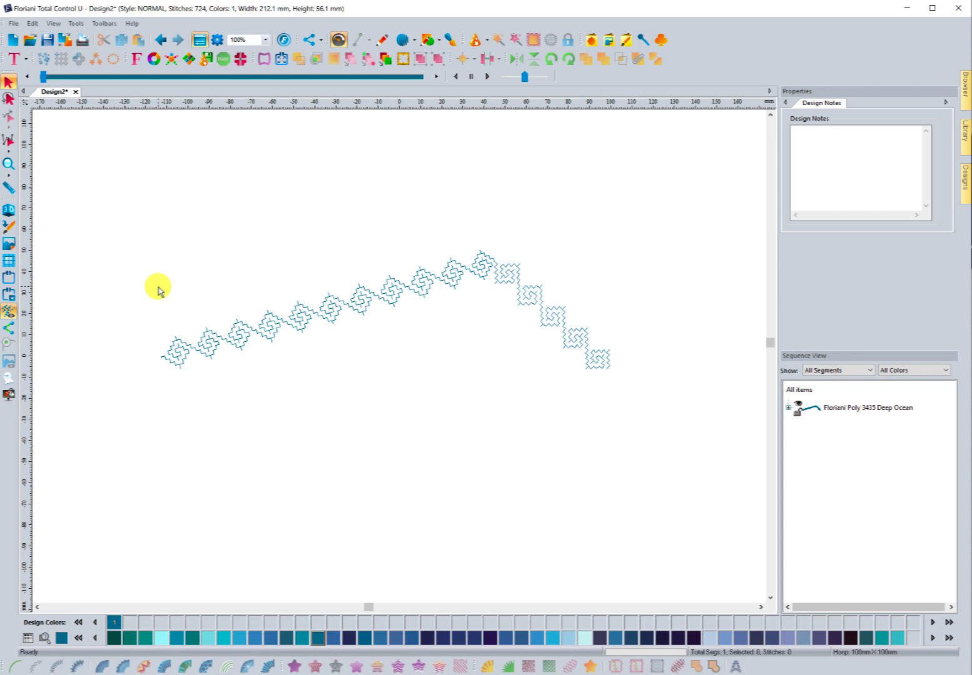
click(76, 23)
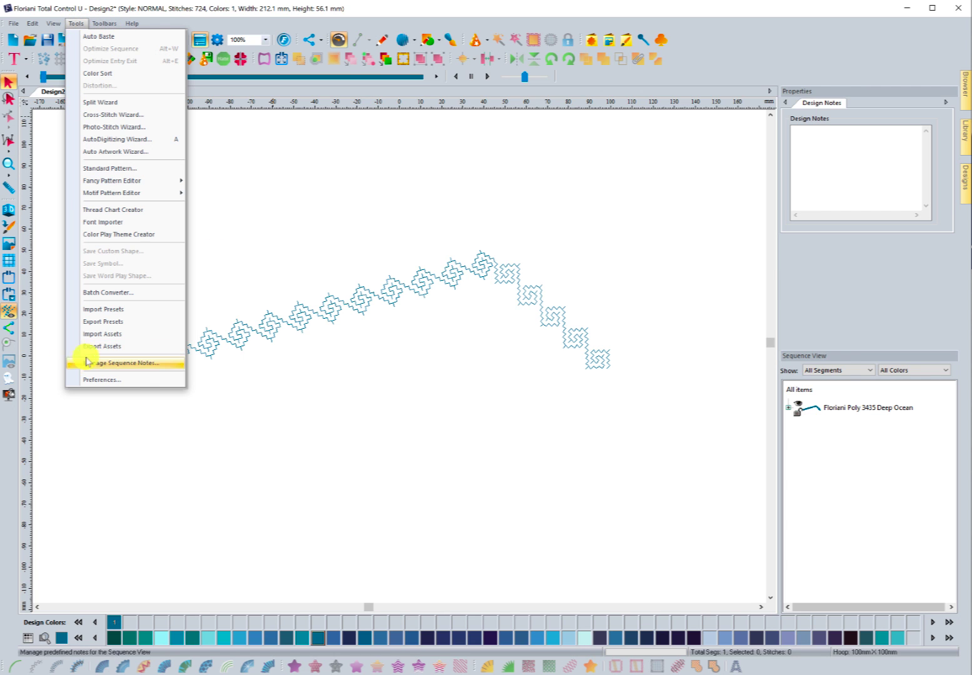
click(97, 335)
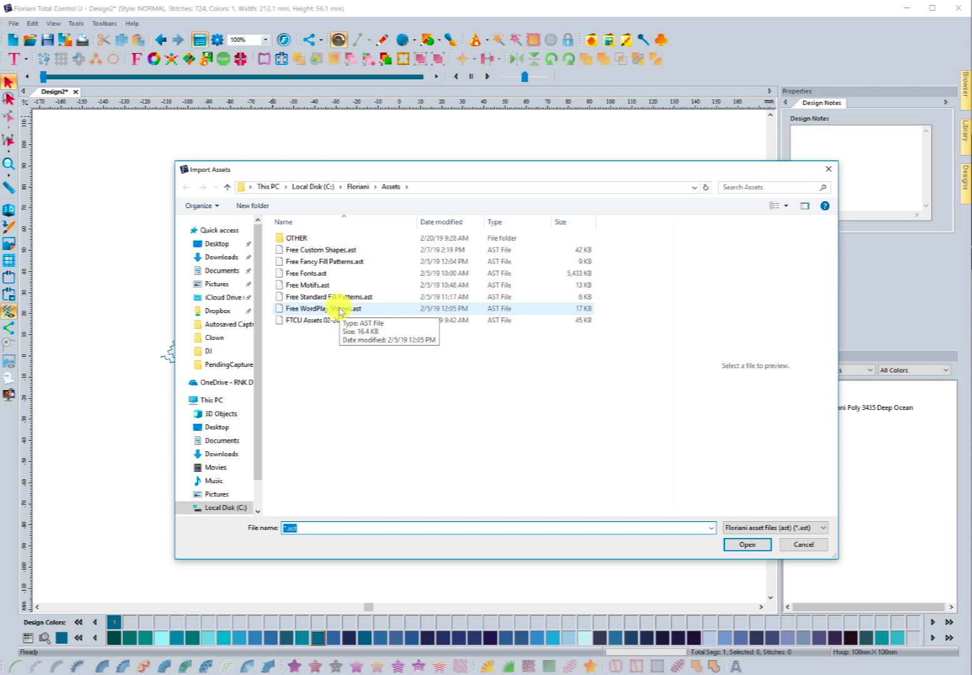
Open Free Custom Shapes.ast and look through its Custom Shapes group
click(316, 251)
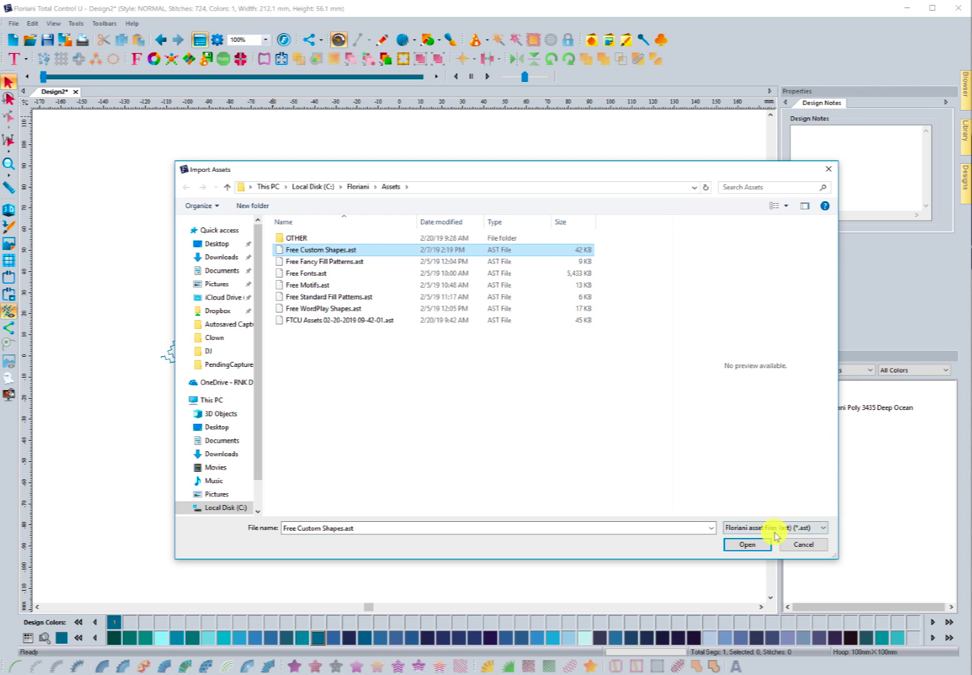
click(753, 542)
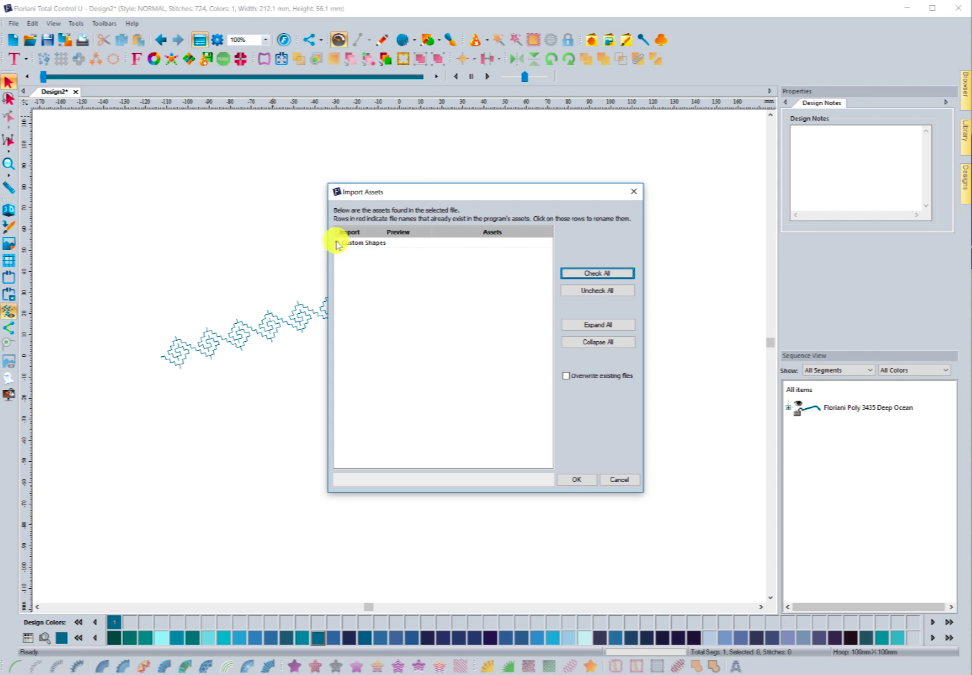
click(337, 243)
click(337, 243)
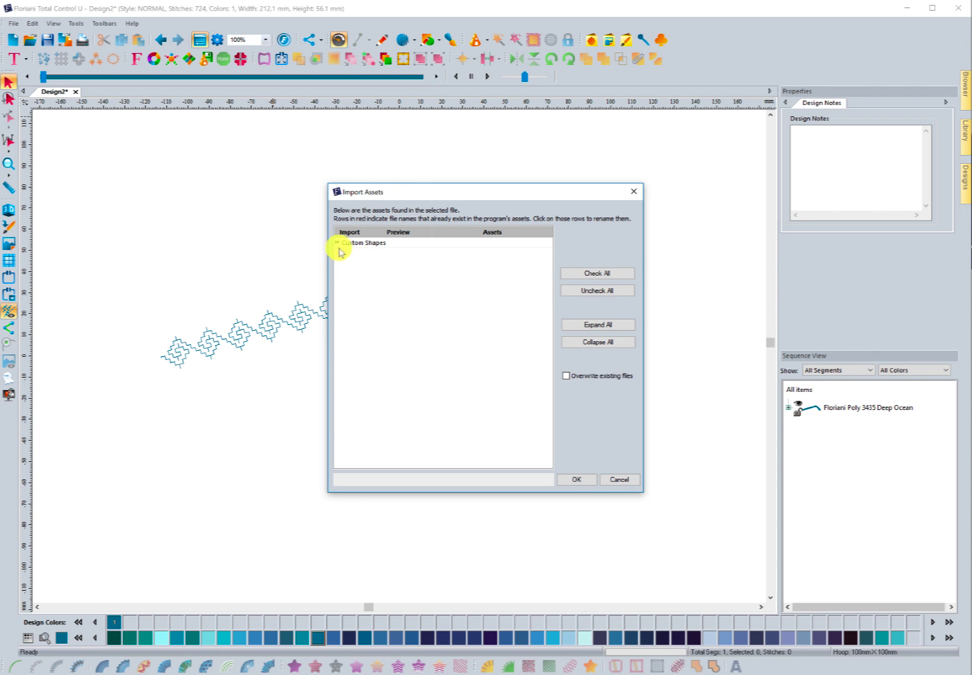
Check all custom shapes for import, accept the name-conflict warning, then cancel the import
click(599, 272)
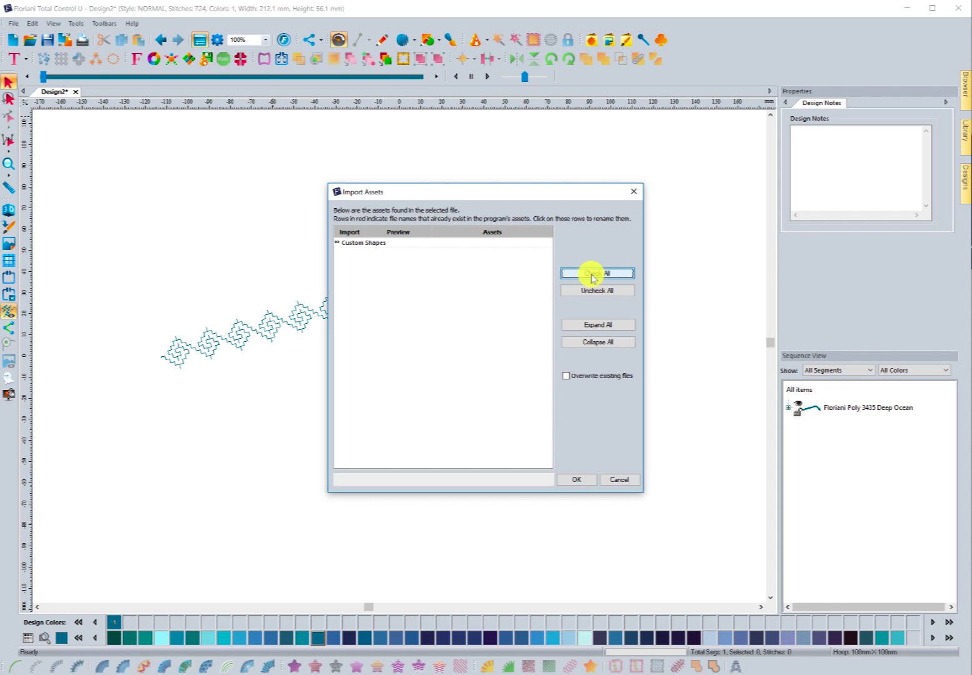
click(337, 243)
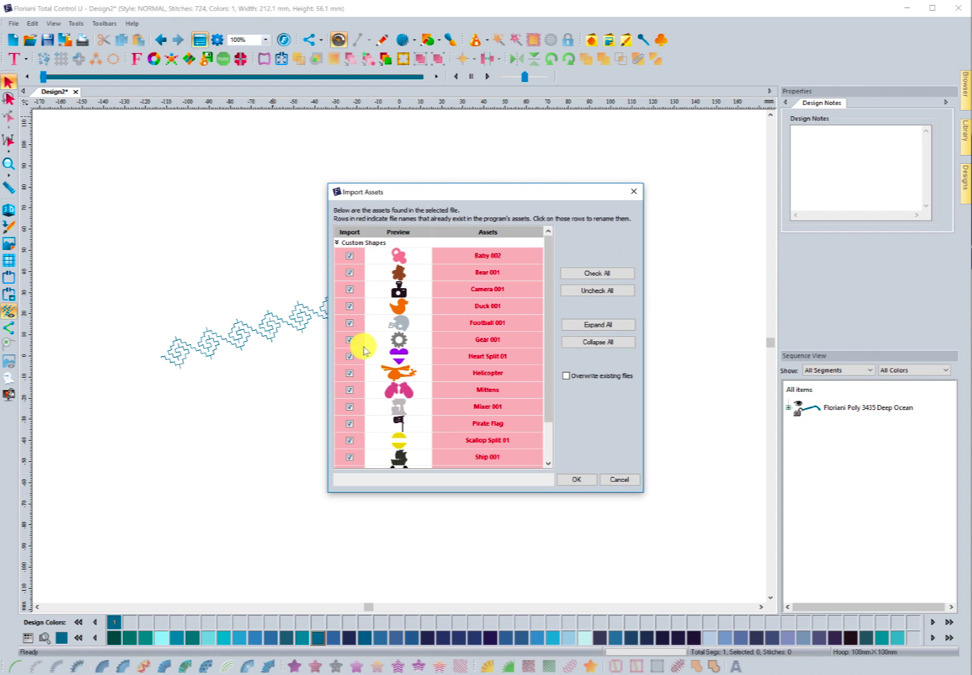
click(337, 242)
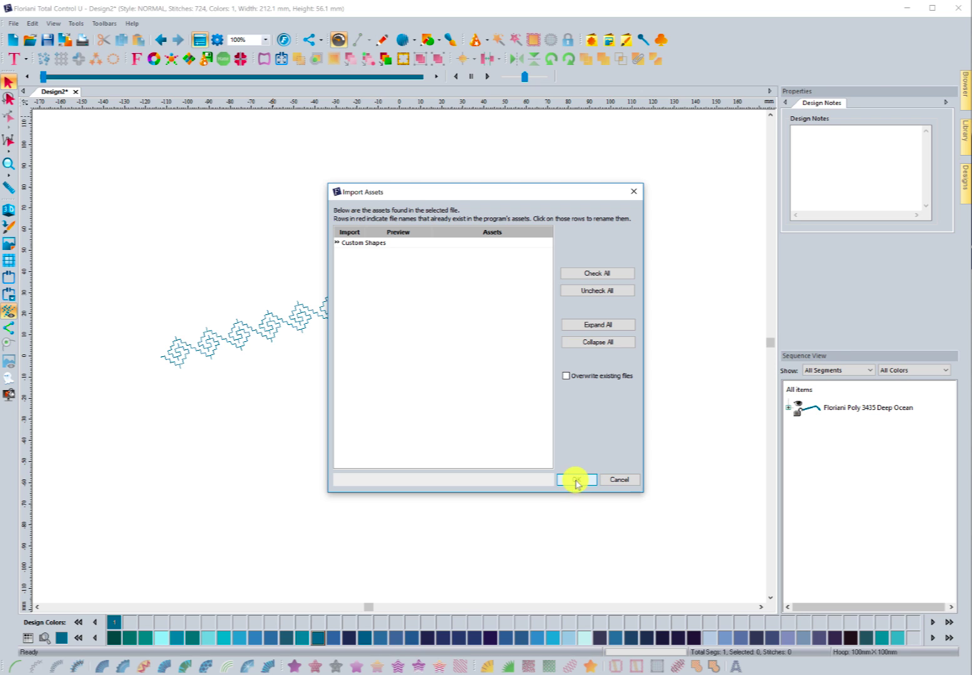
click(576, 480)
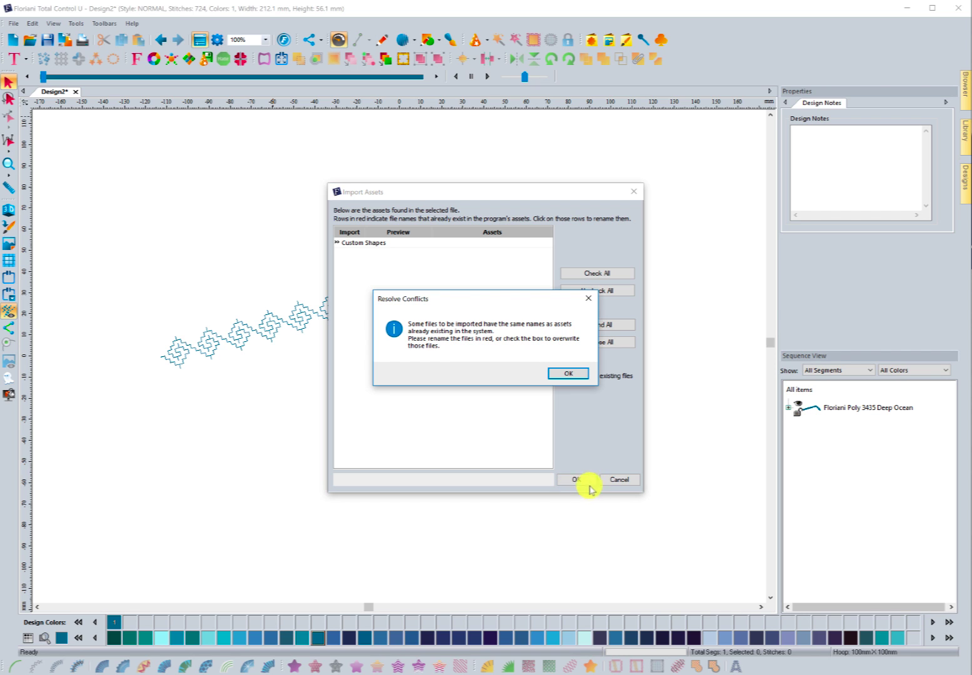
click(563, 373)
click(619, 478)
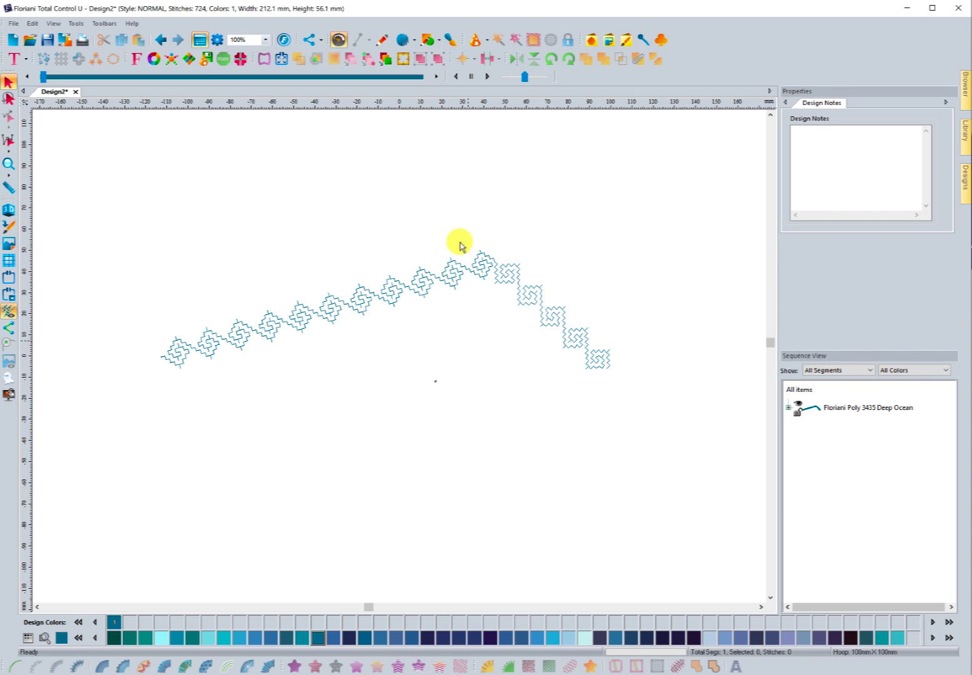
click(591, 42)
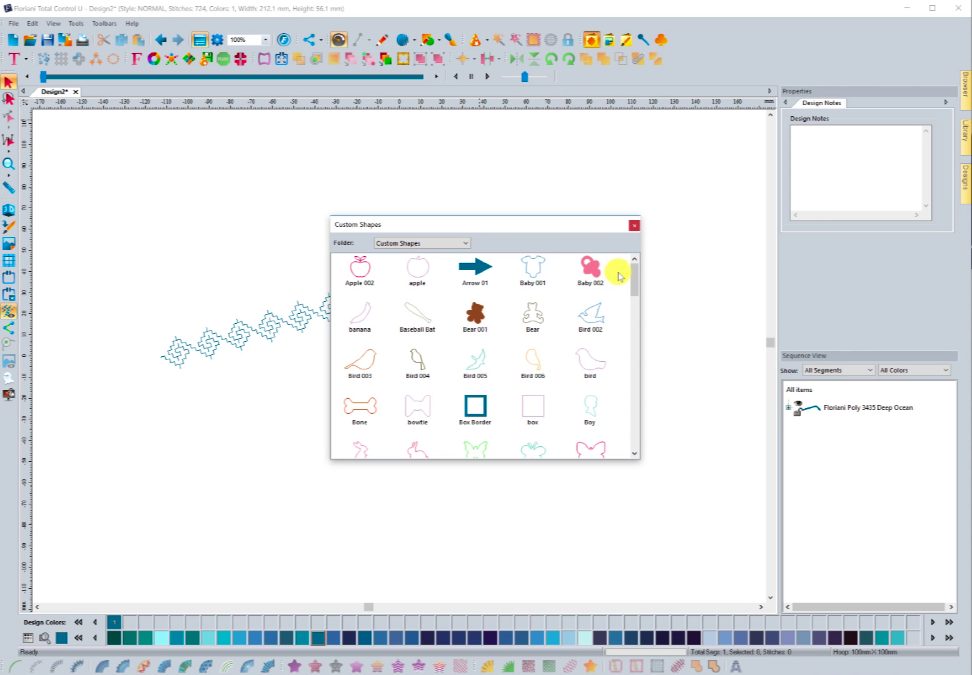
drag(634, 270, 638, 325)
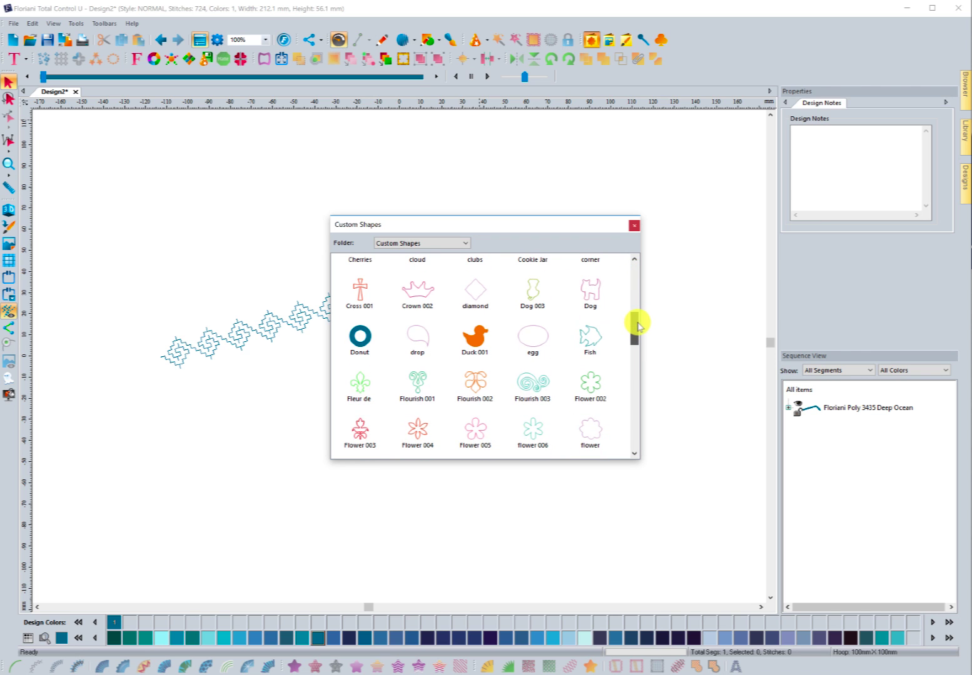
click(633, 226)
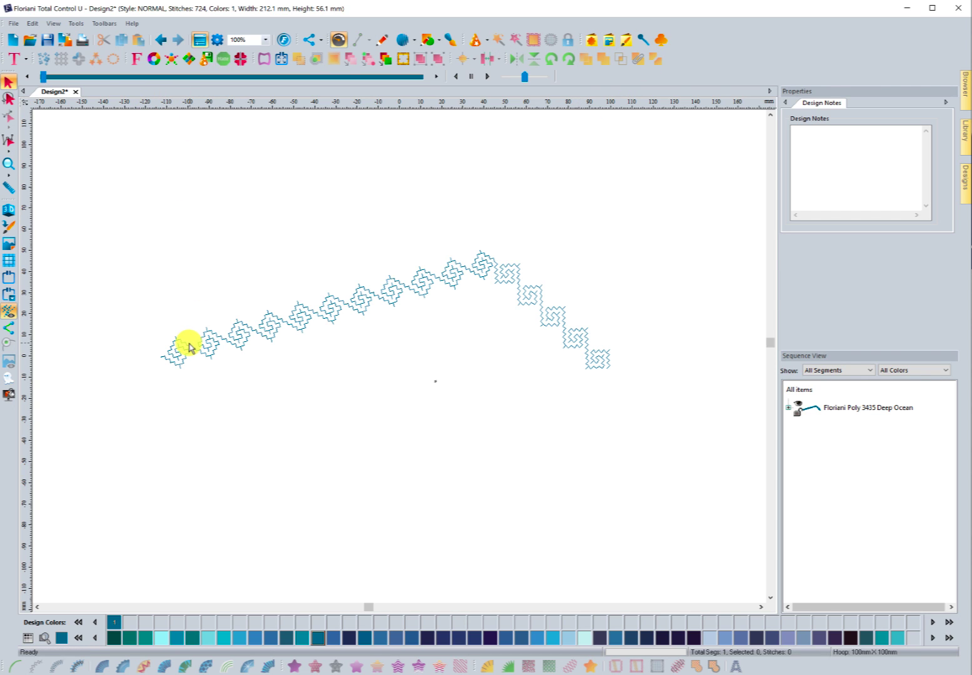
Select the motif run line to show its 004_FL_15ps motif at 15 mm
click(212, 354)
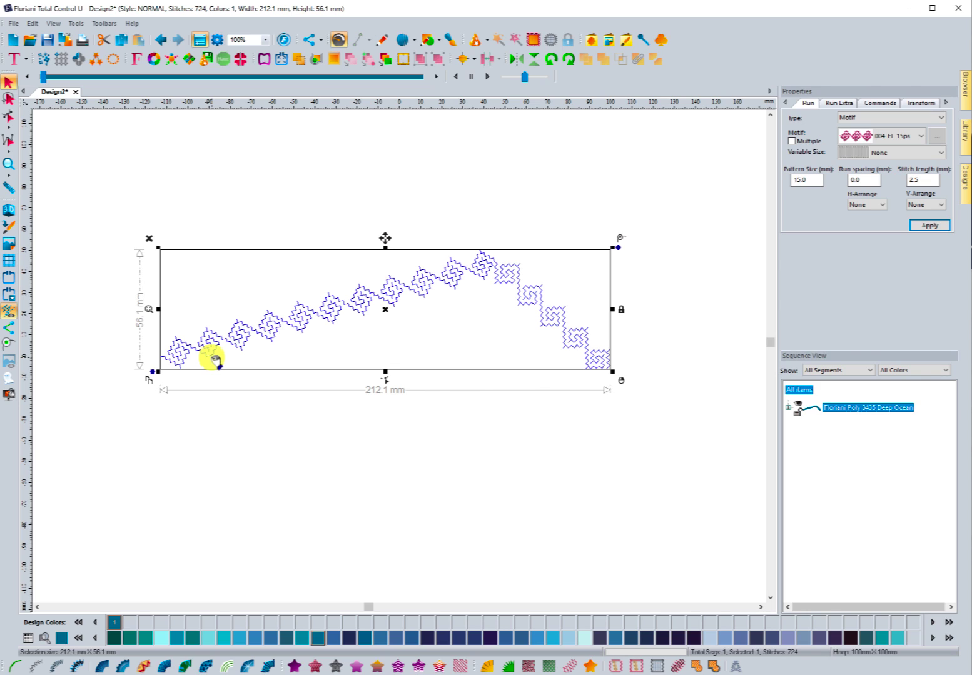